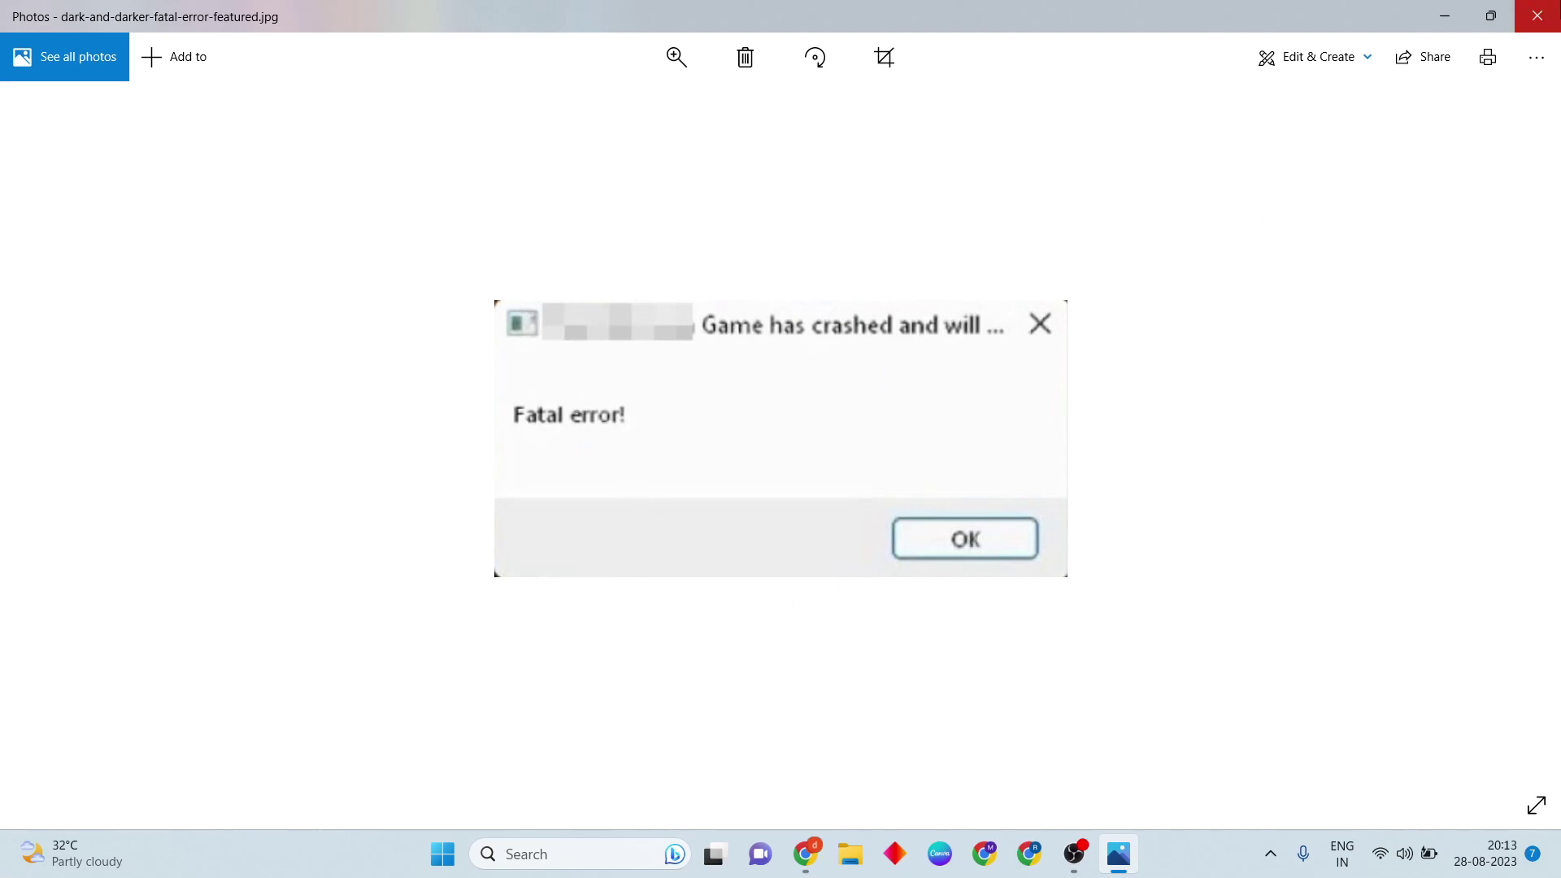
Close the Photos window showing the game crash error screenshot
{"action": "left_click", "coordinate": [1536, 16]}
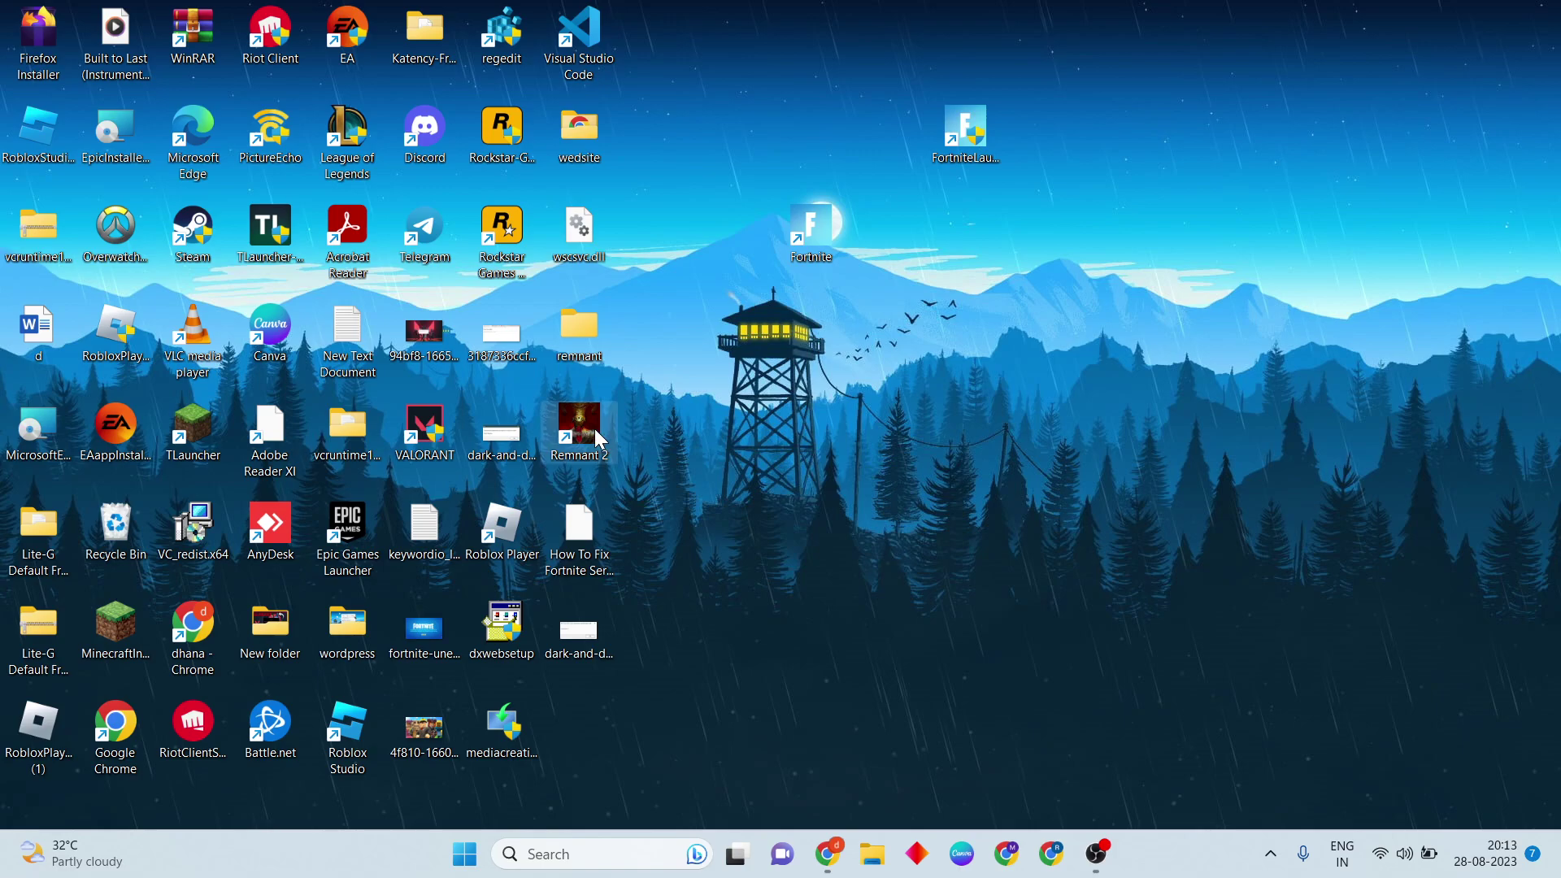
Set the VALORANT shortcut to Windows 8 compatibility mode and run as administrator
{"action": "right_click", "coordinate": [430, 429]}
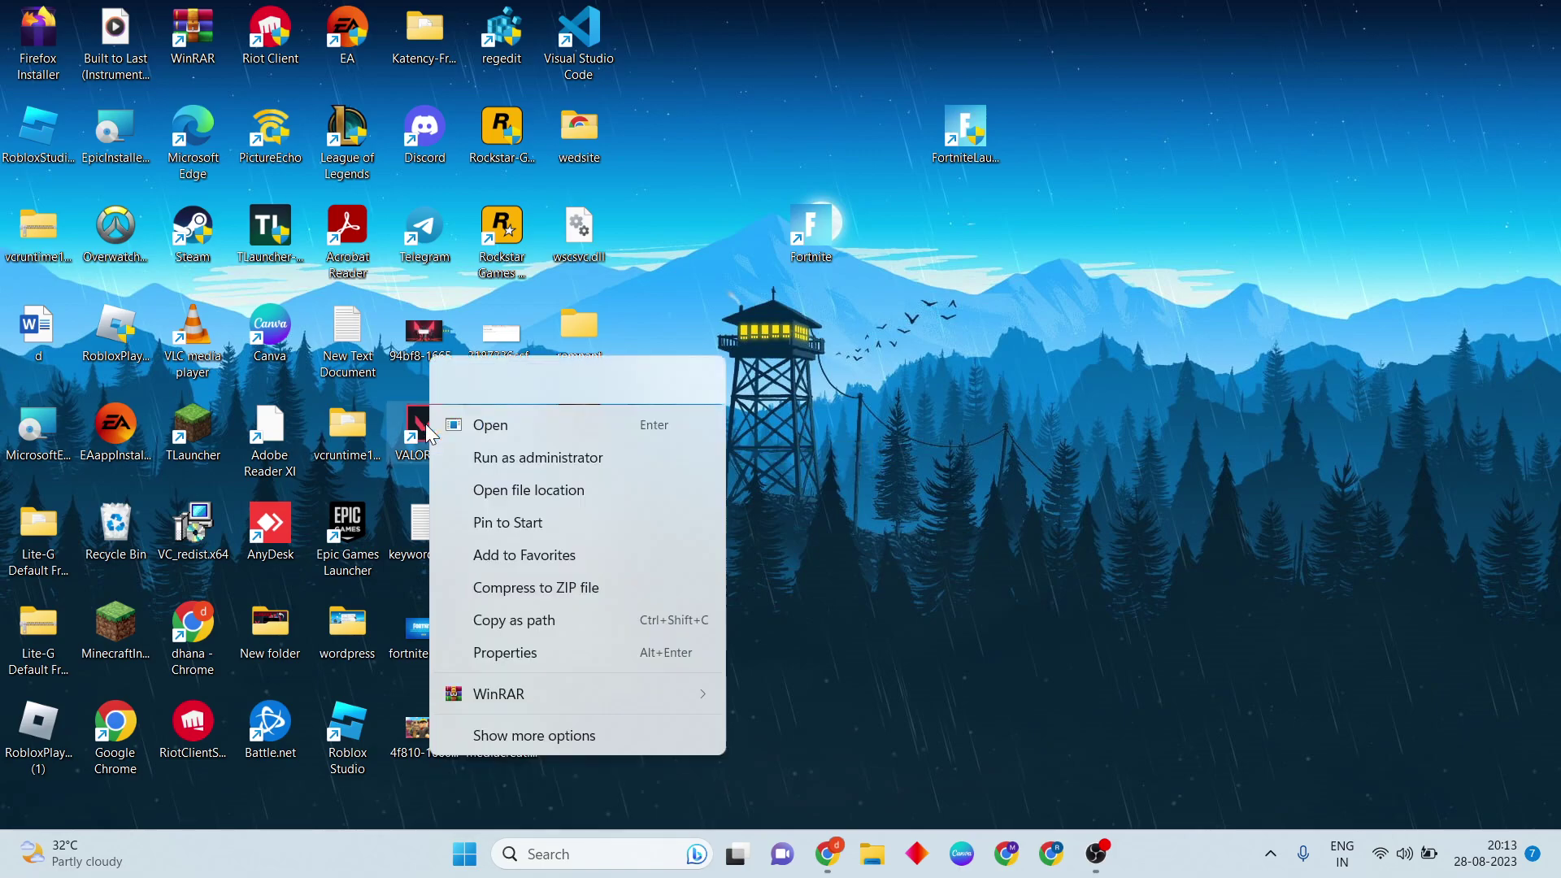
{"action": "mouse_move", "coordinate": [499, 693]}
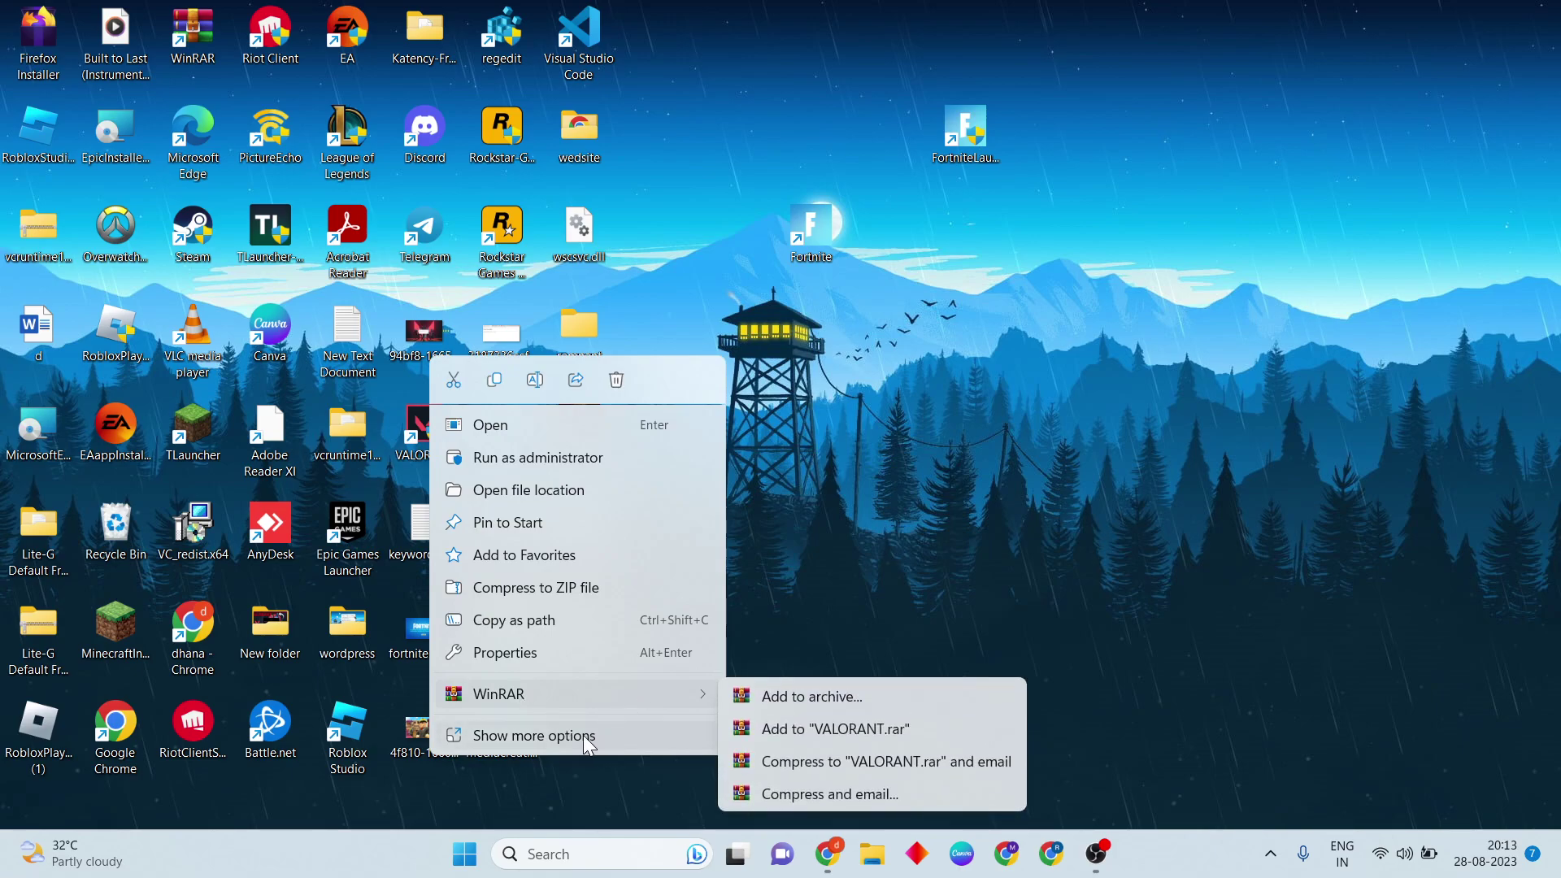
{"action": "left_click", "coordinate": [634, 740]}
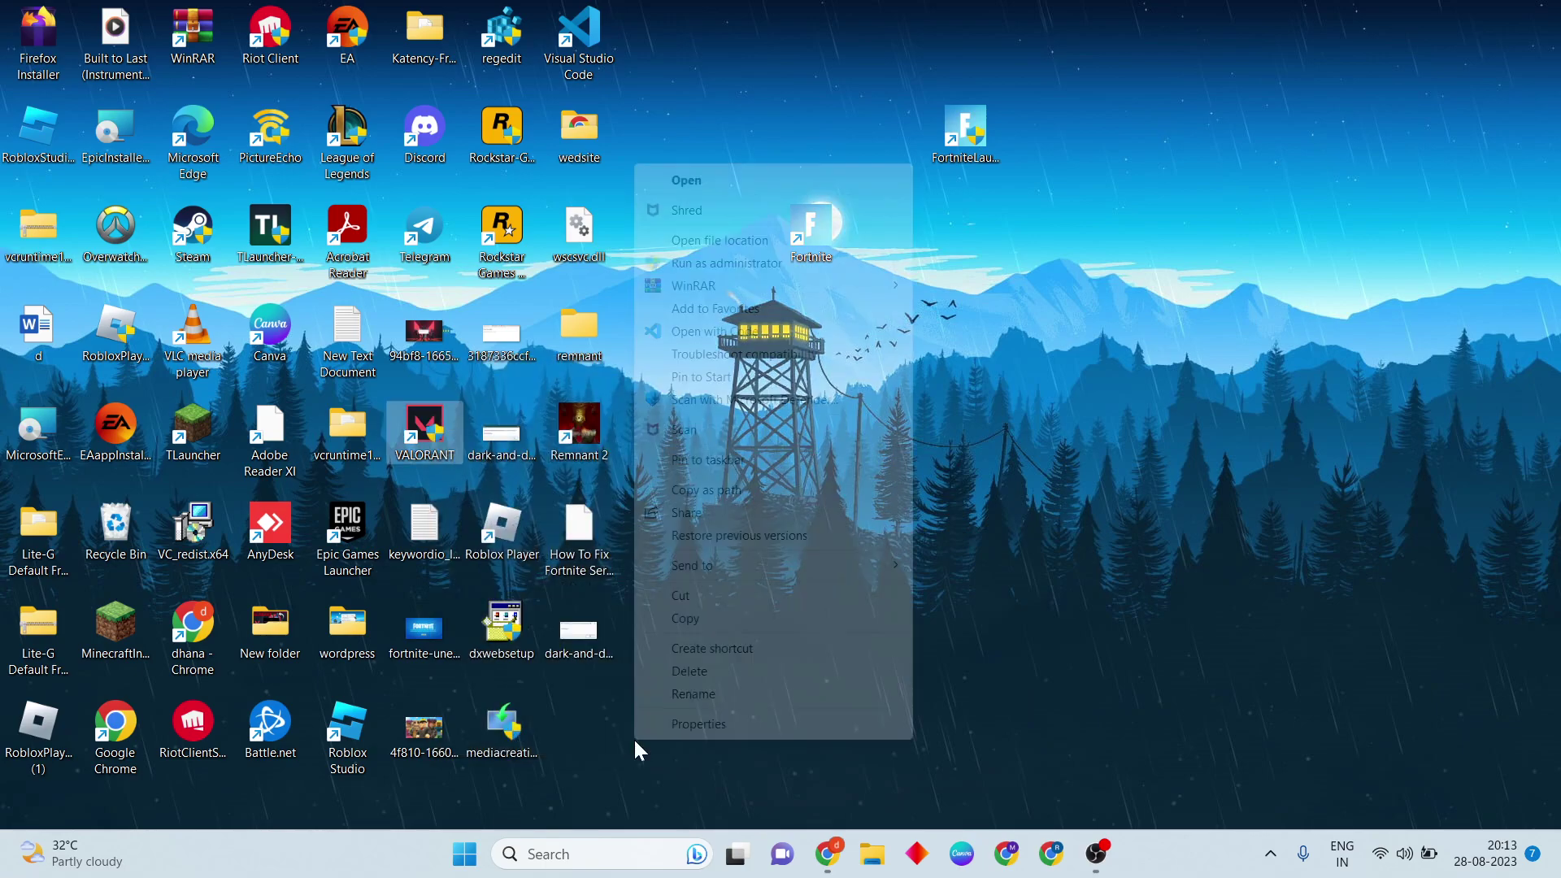
{"action": "left_click", "coordinate": [713, 727]}
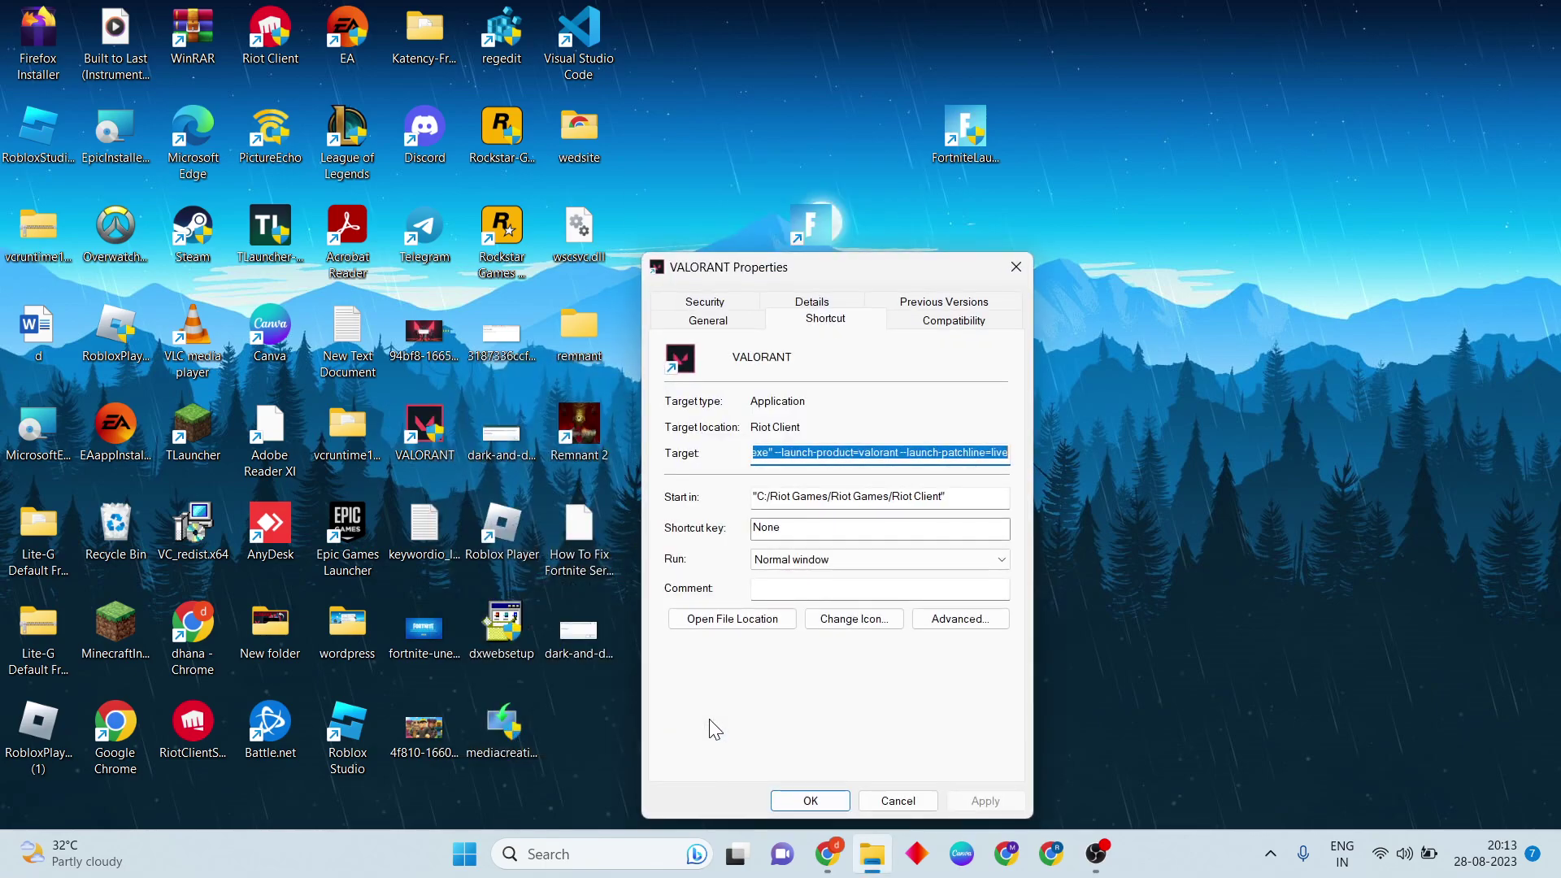
{"action": "left_click", "coordinate": [950, 320]}
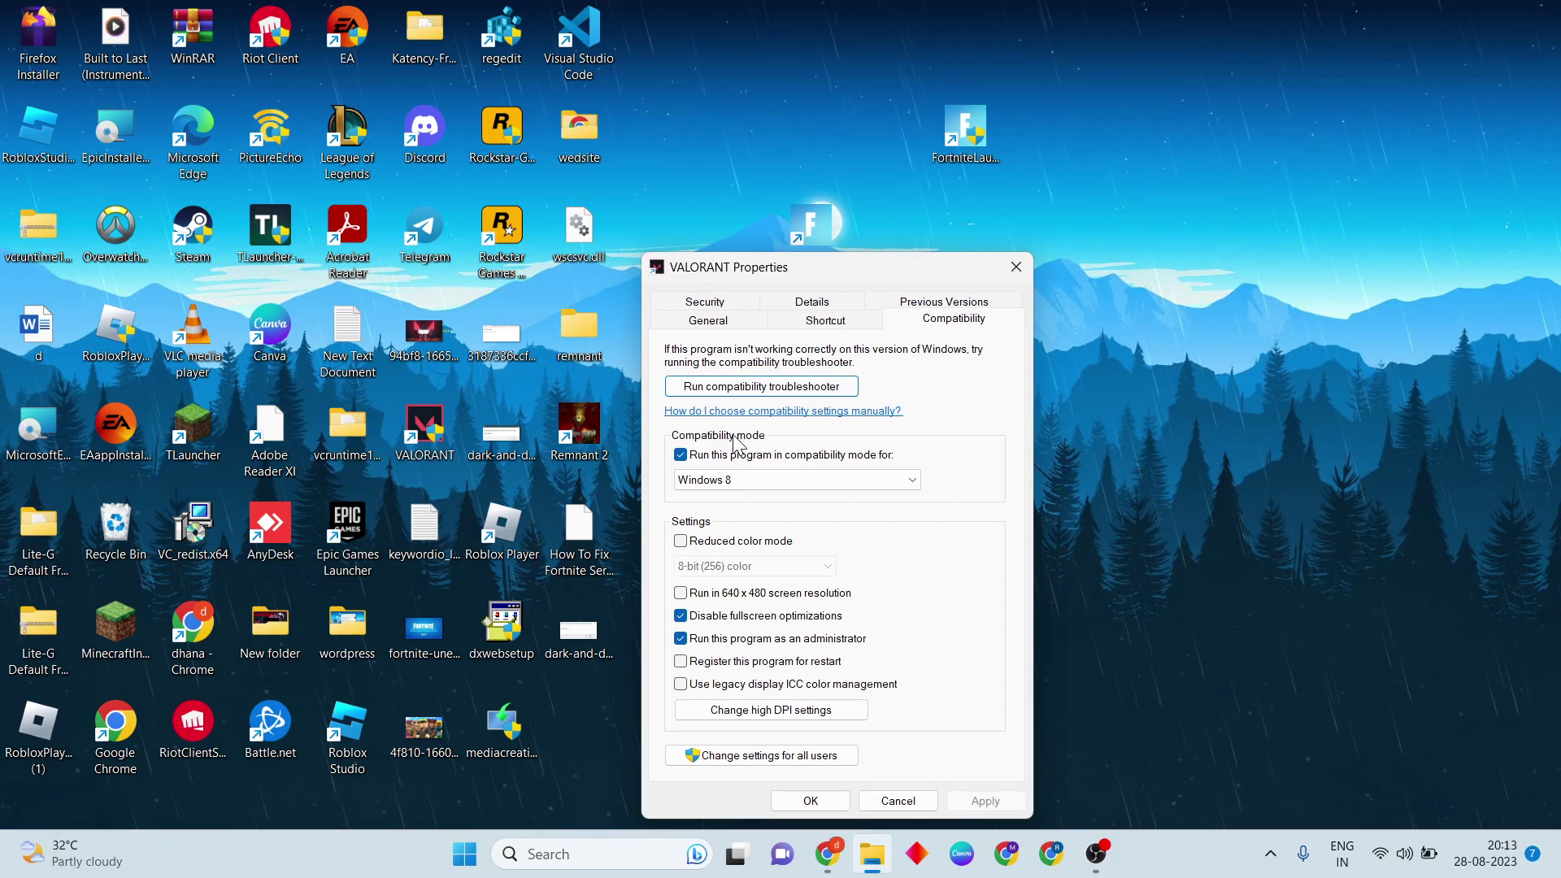
{"action": "left_click", "coordinate": [681, 456]}
{"action": "left_click", "coordinate": [810, 801]}
Open Device Manager from search and expand the Display adapters category
{"action": "left_click", "coordinate": [1044, 452]}
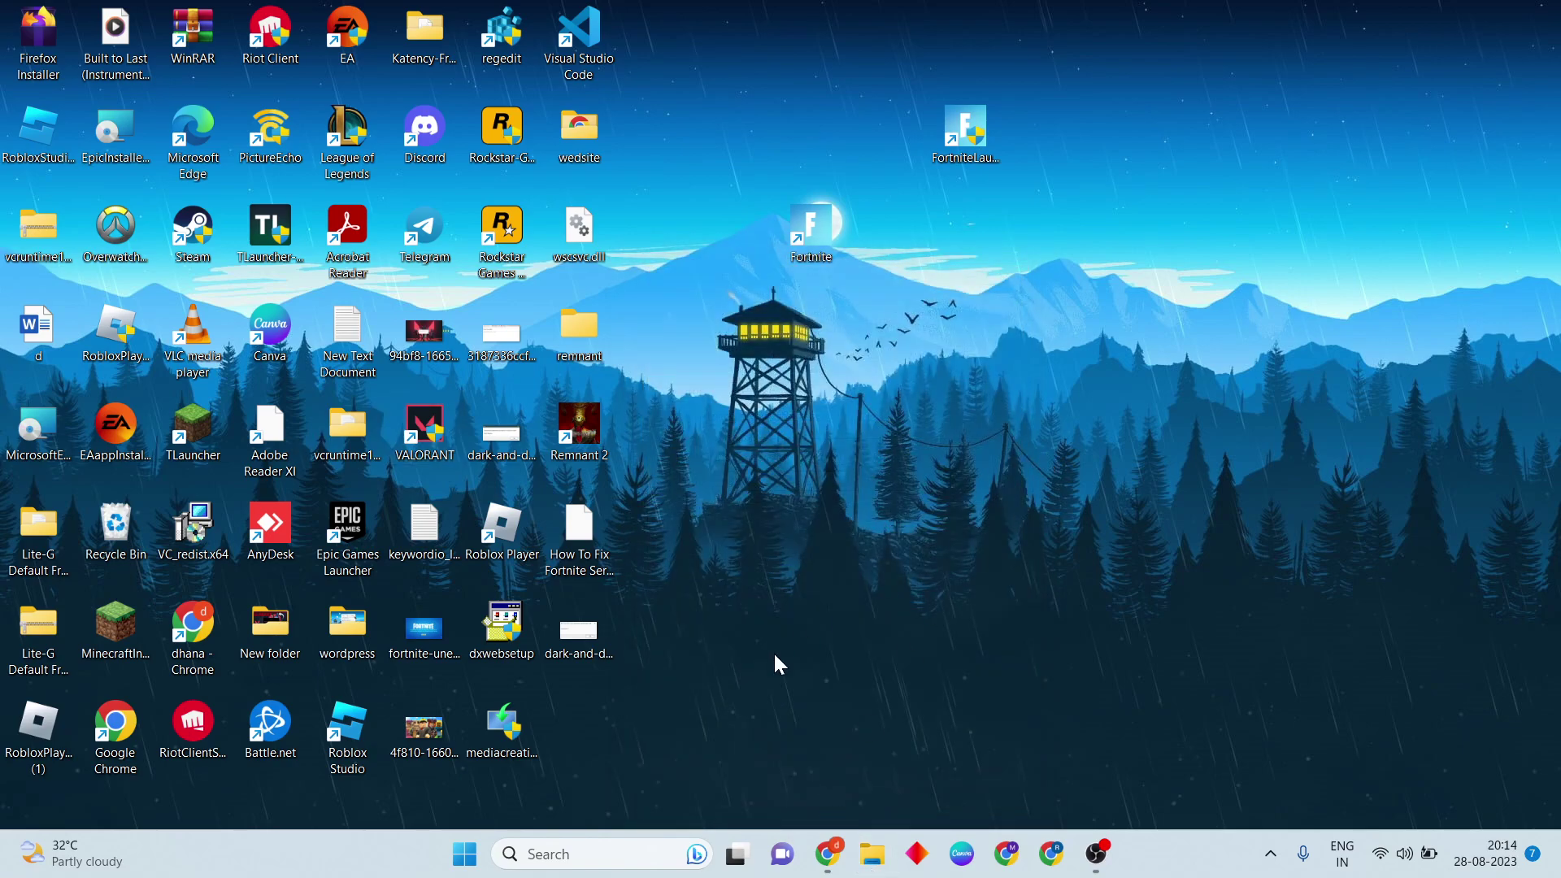
{"action": "left_click", "coordinate": [598, 853]}
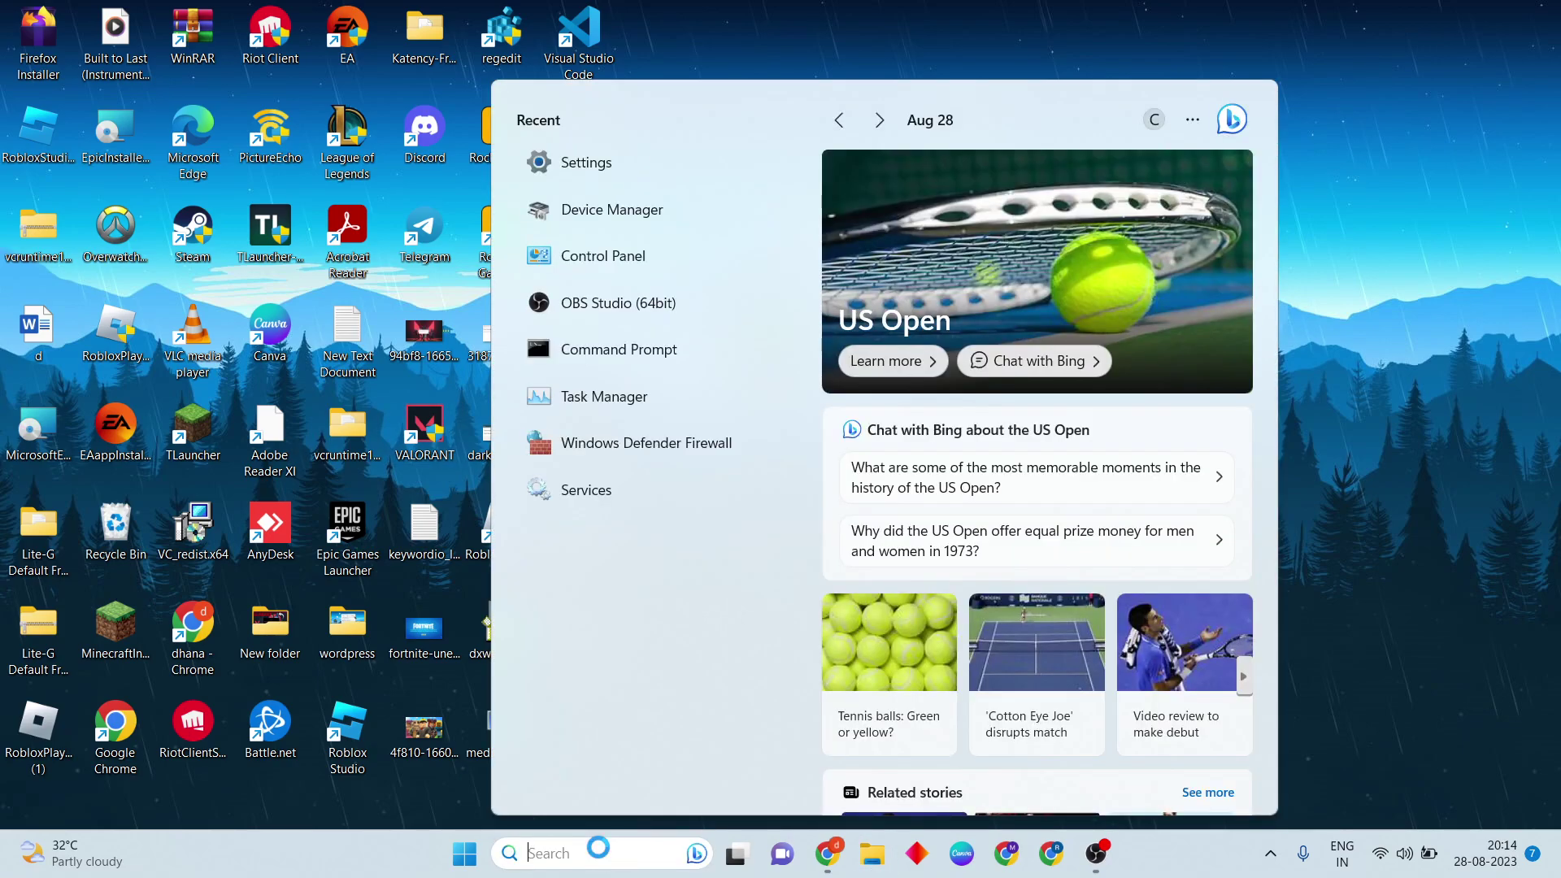
{"action": "type", "text": "d"}
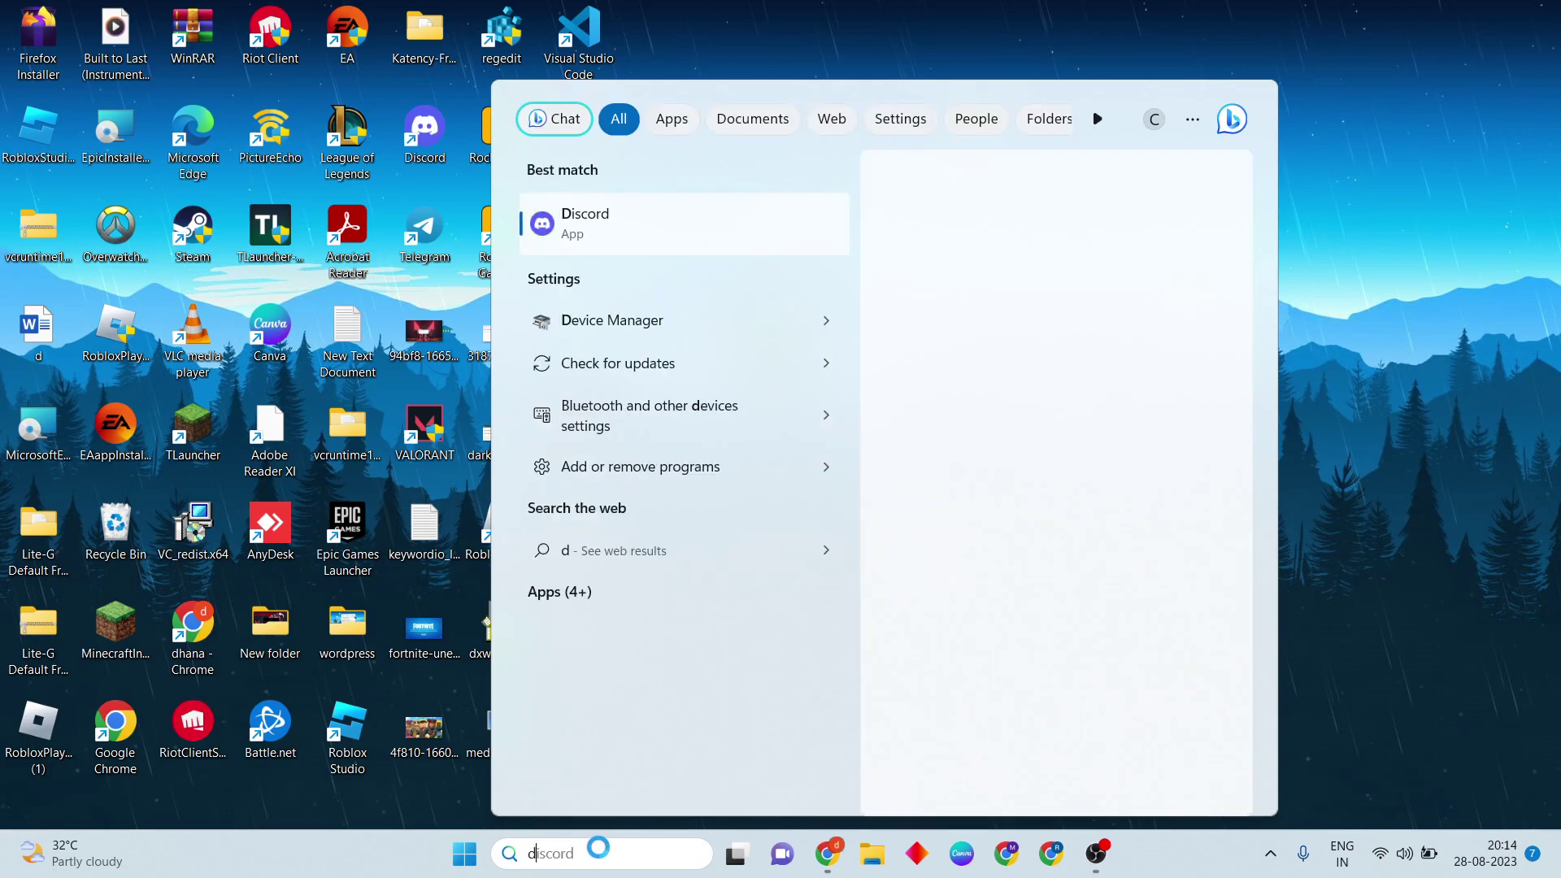
{"action": "type", "text": "evice"}
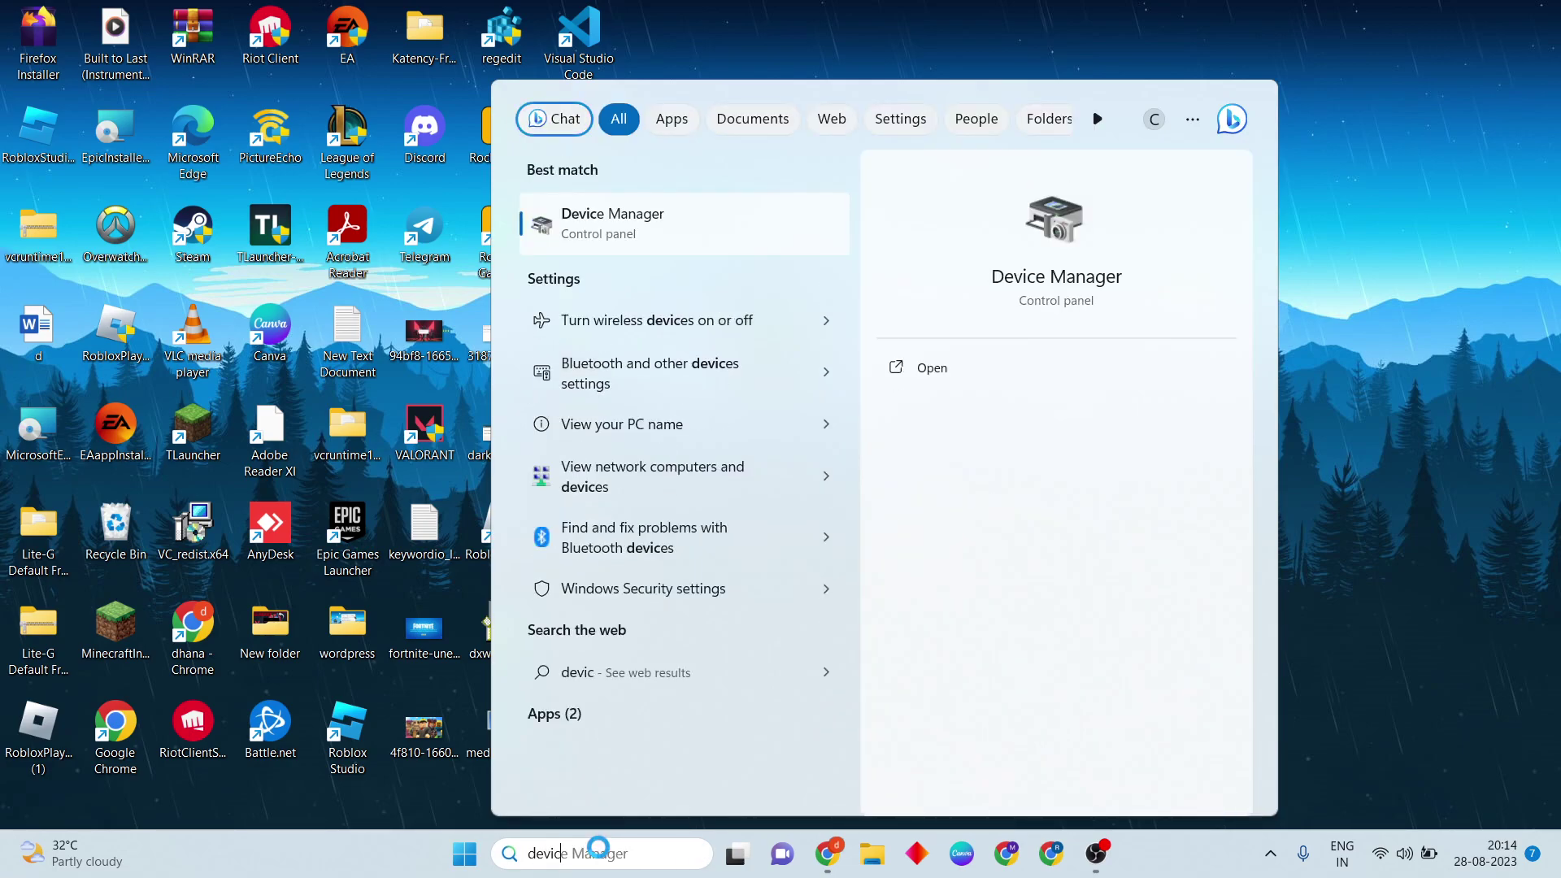
{"action": "left_click", "coordinate": [921, 367]}
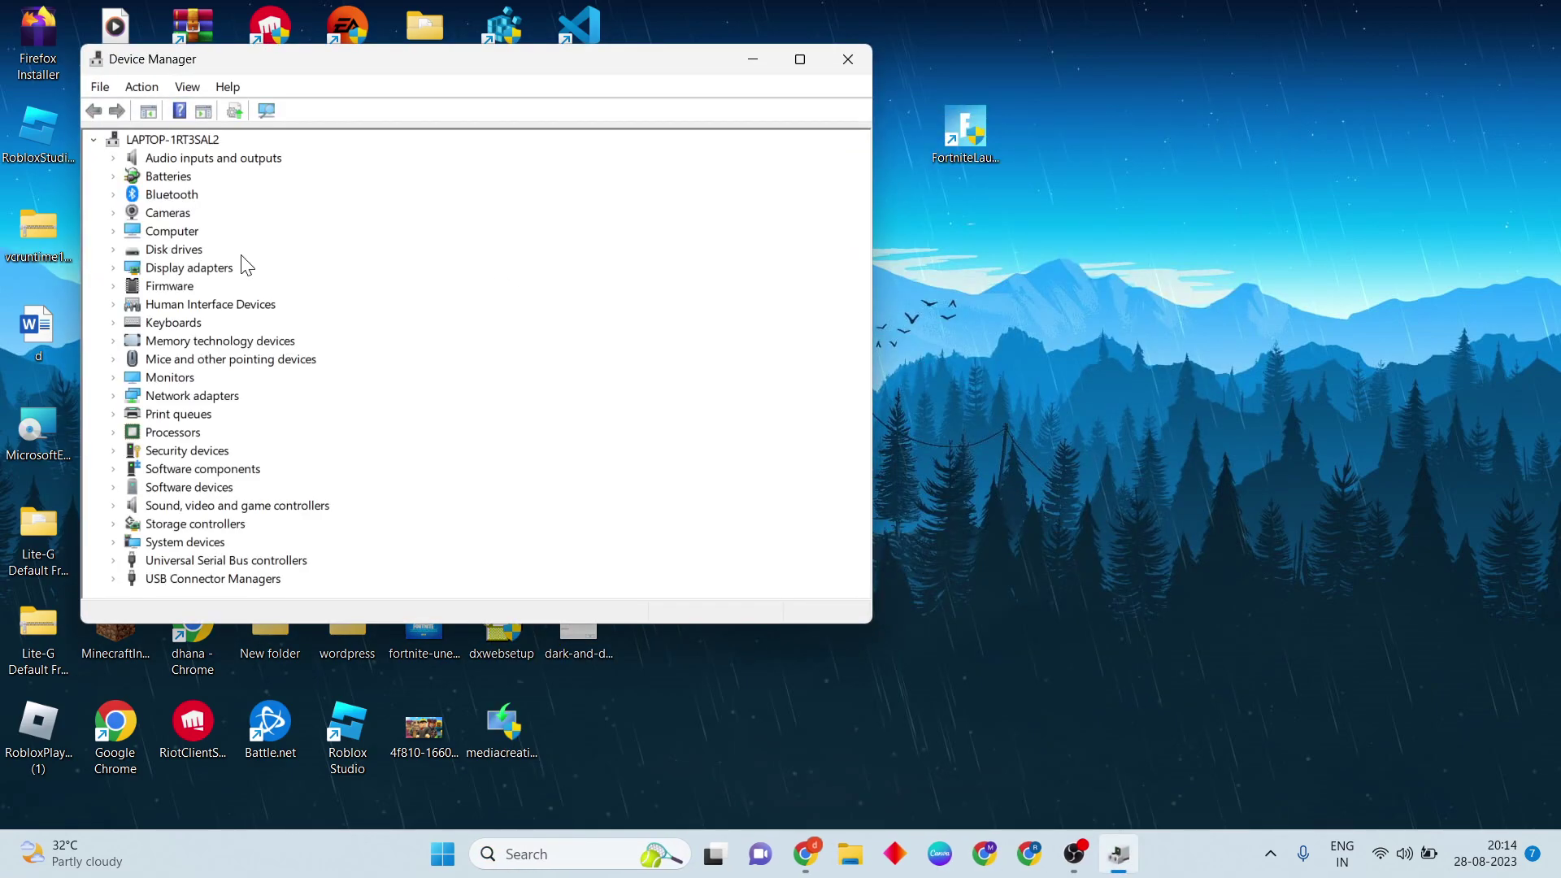
{"action": "double_click", "coordinate": [189, 269]}
Search automatically for an NVIDIA GeForce RTX 3050 Laptop GPU driver; the best one is already installed
{"action": "left_click", "coordinate": [249, 304]}
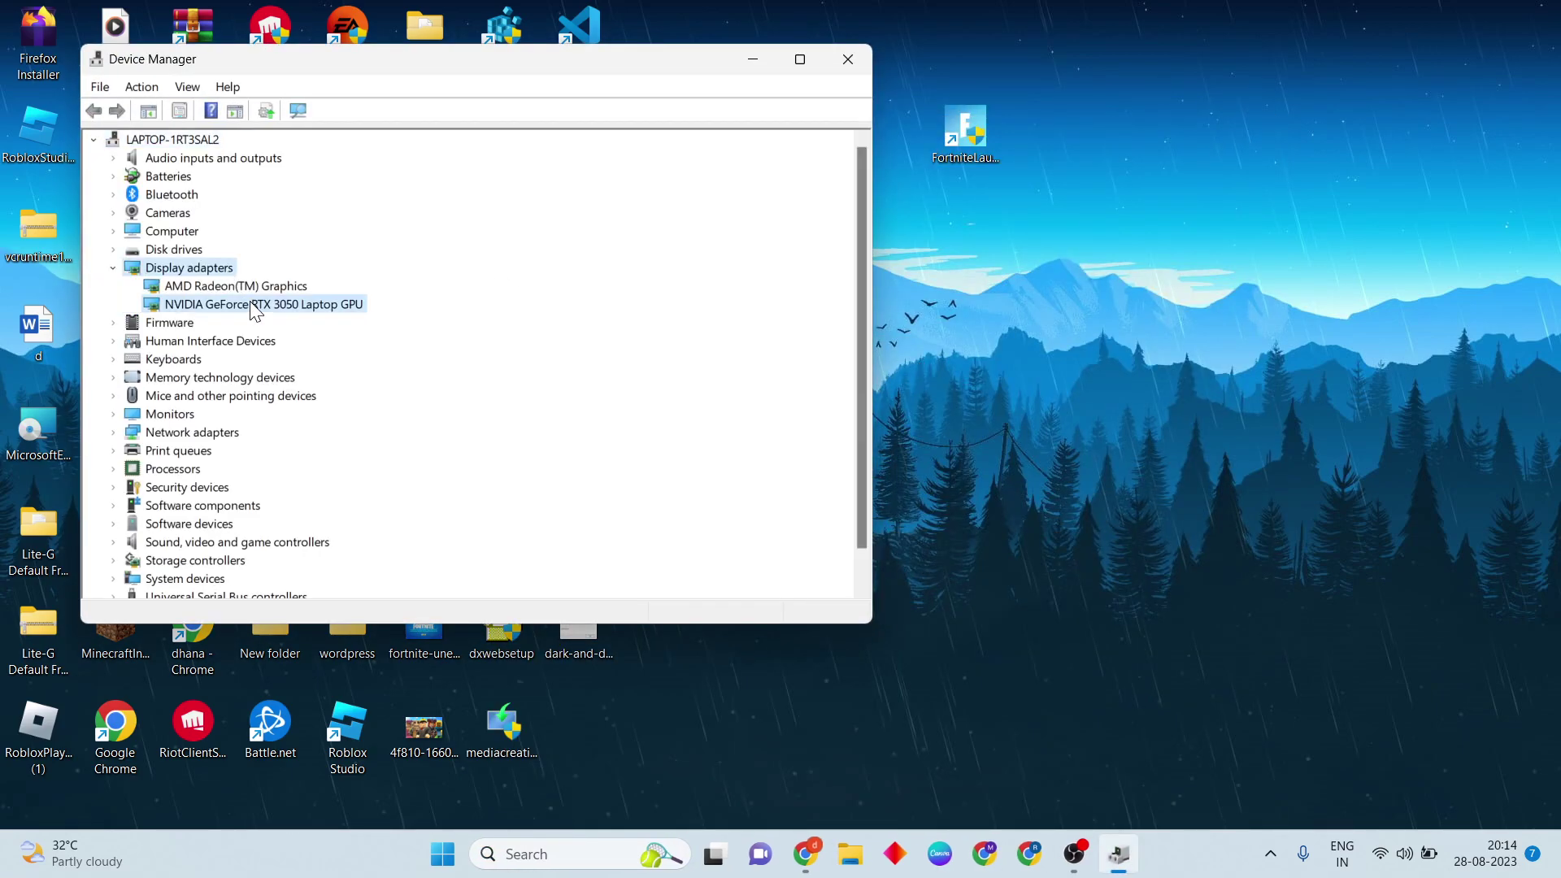
{"action": "right_click", "coordinate": [250, 304]}
{"action": "left_click", "coordinate": [324, 316]}
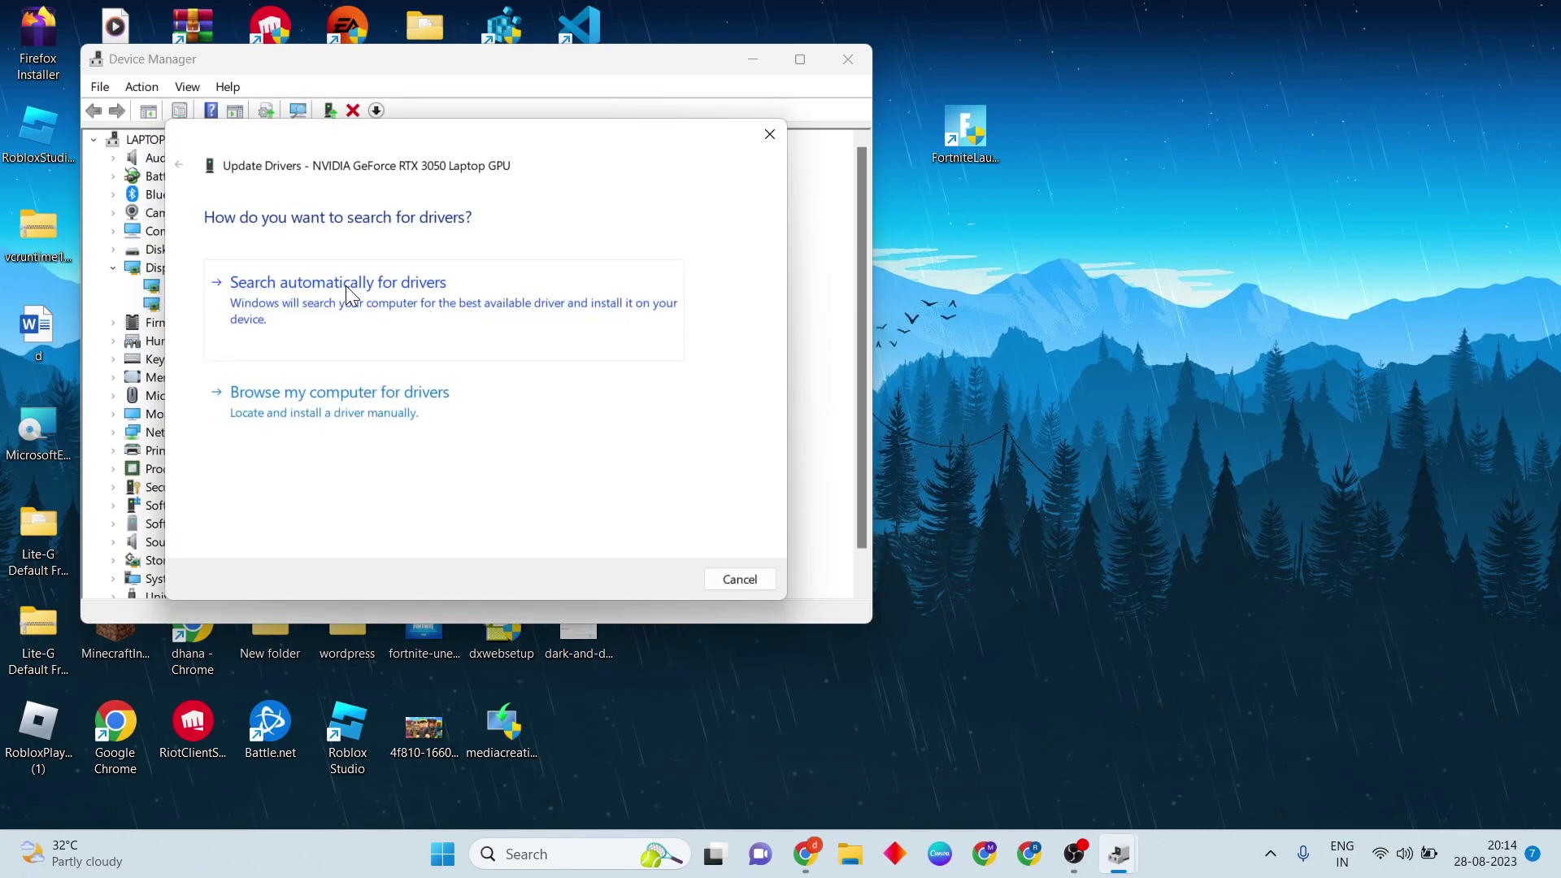
{"action": "left_click", "coordinate": [335, 316]}
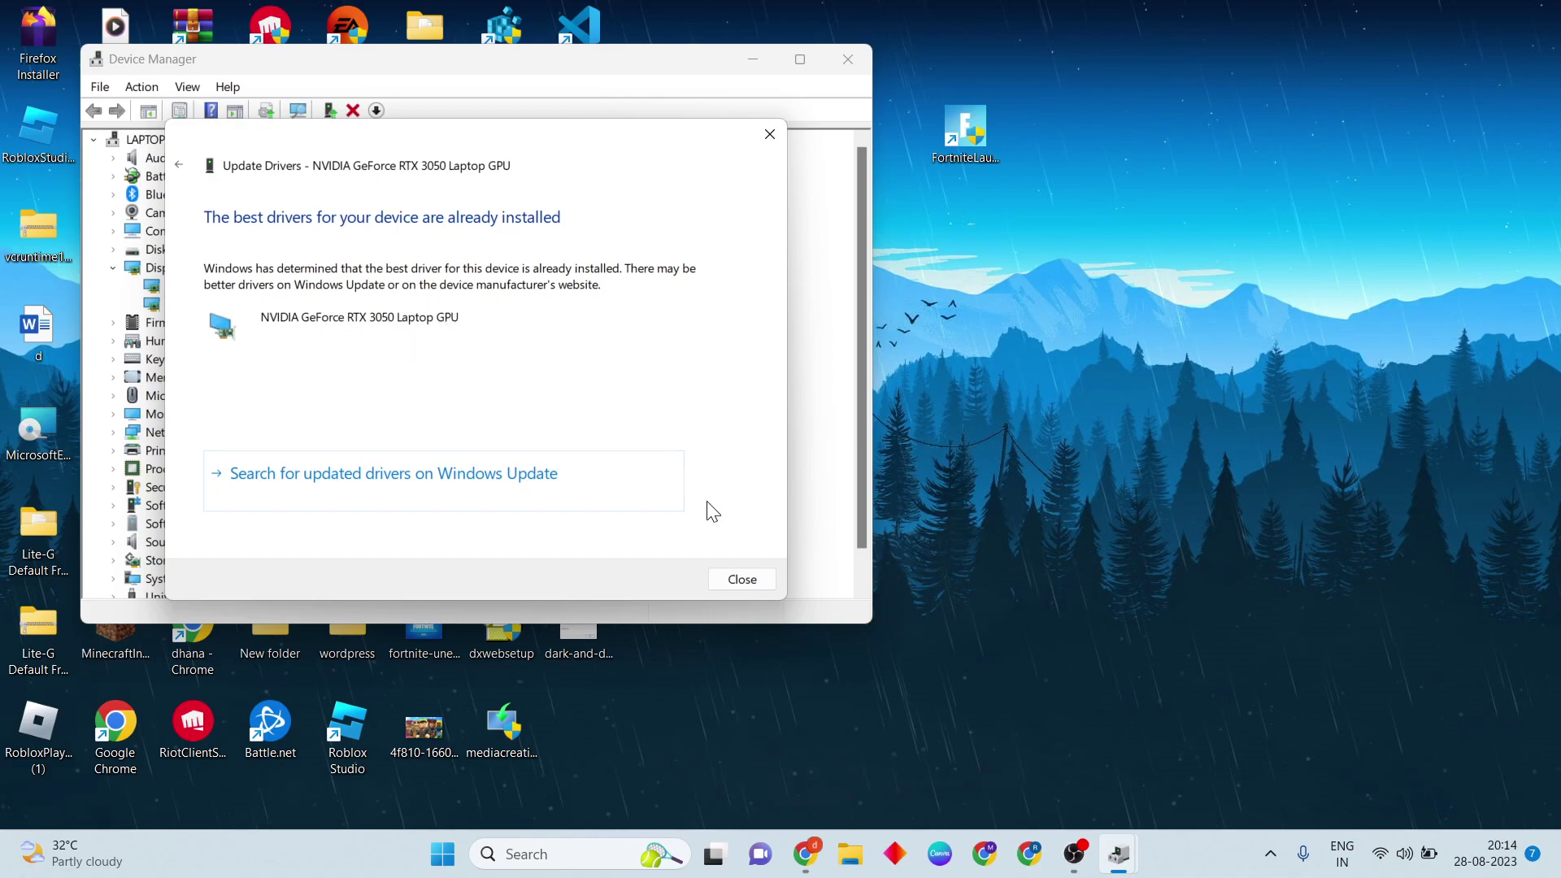
{"action": "left_click", "coordinate": [735, 581]}
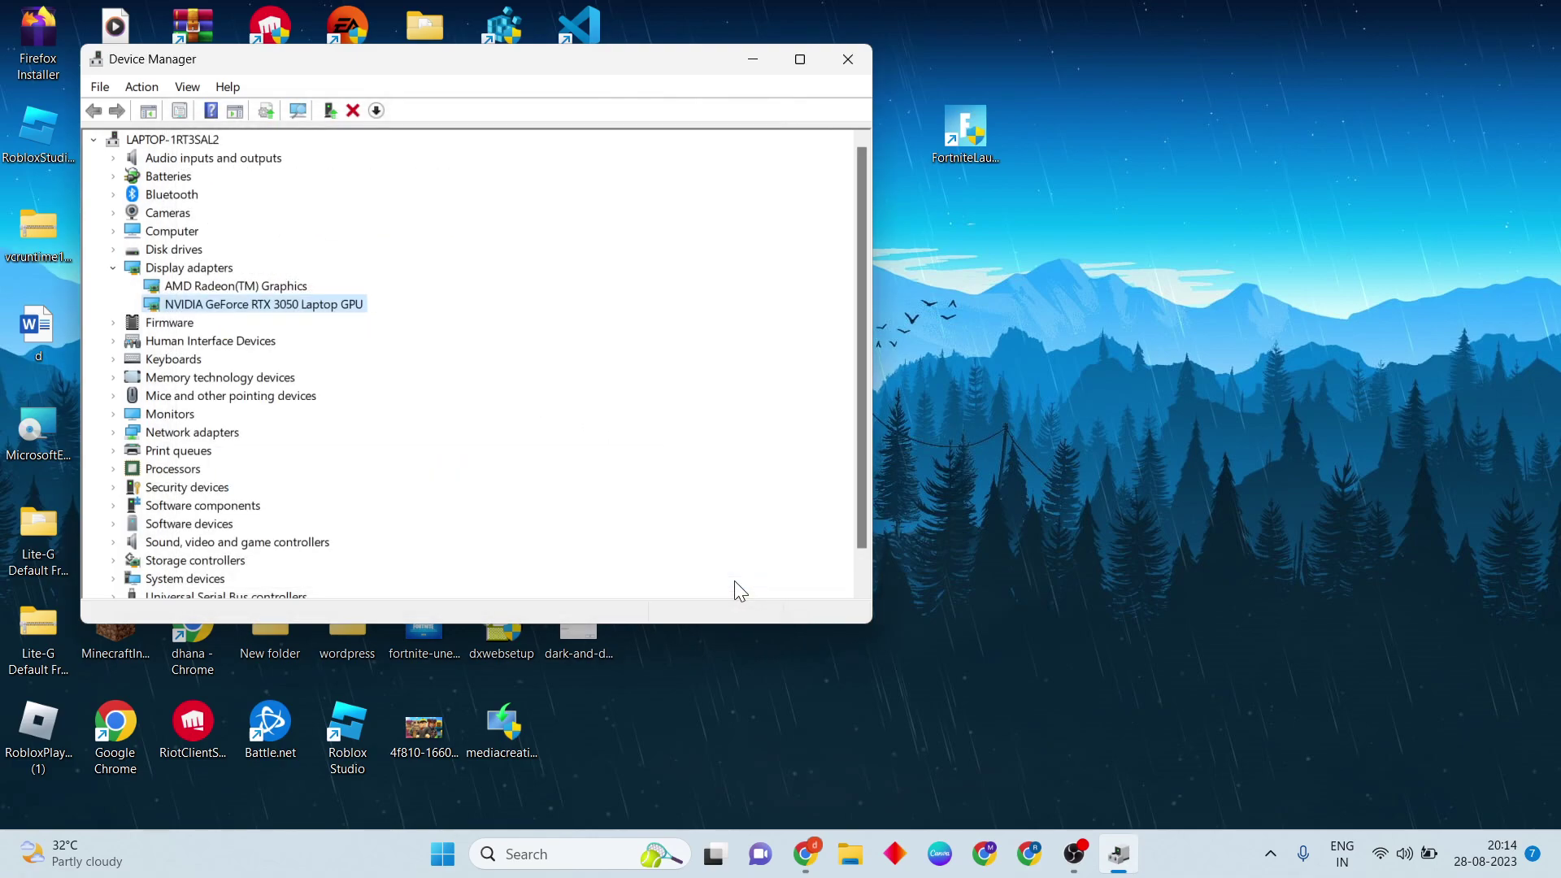
Close Device Manager and open Control Panel's firewall allowed-apps list under System and Security
{"action": "left_click", "coordinate": [847, 58]}
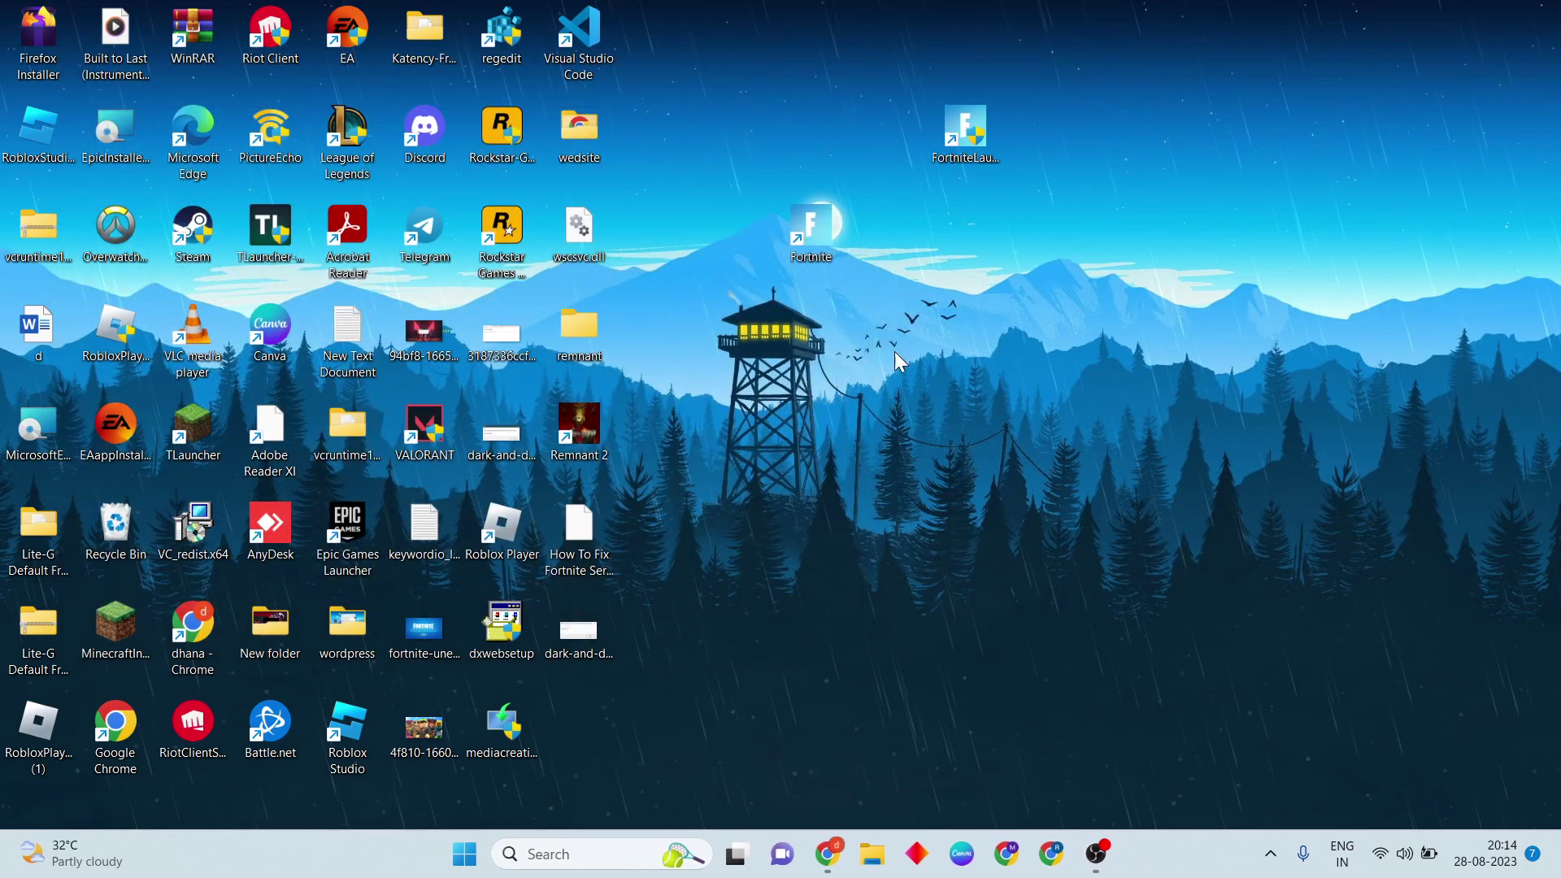
{"action": "left_click", "coordinate": [573, 854]}
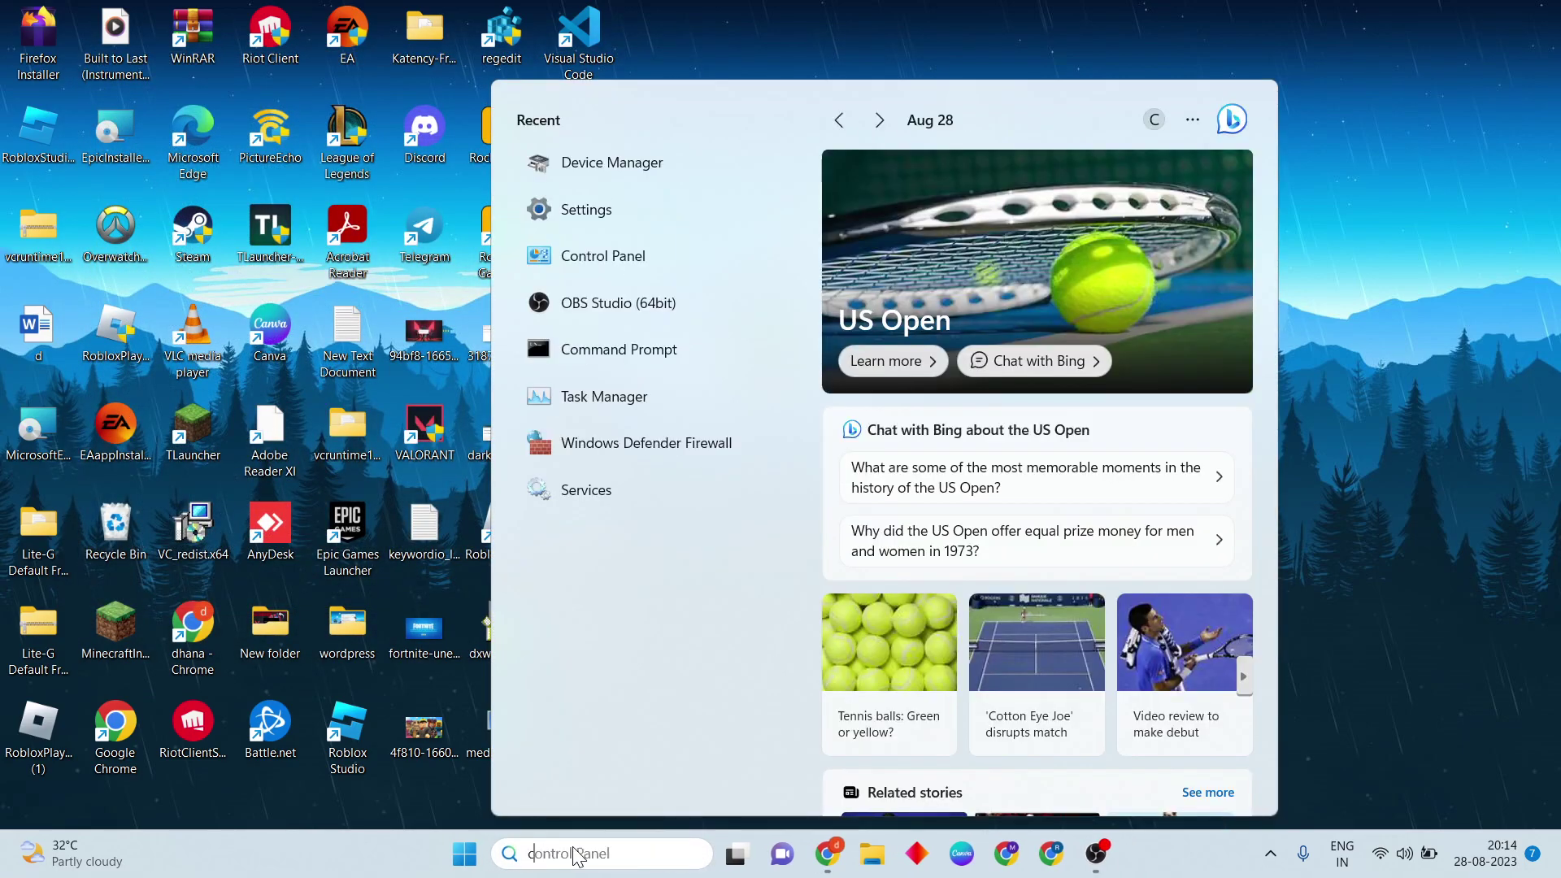
{"action": "type", "text": "contr"}
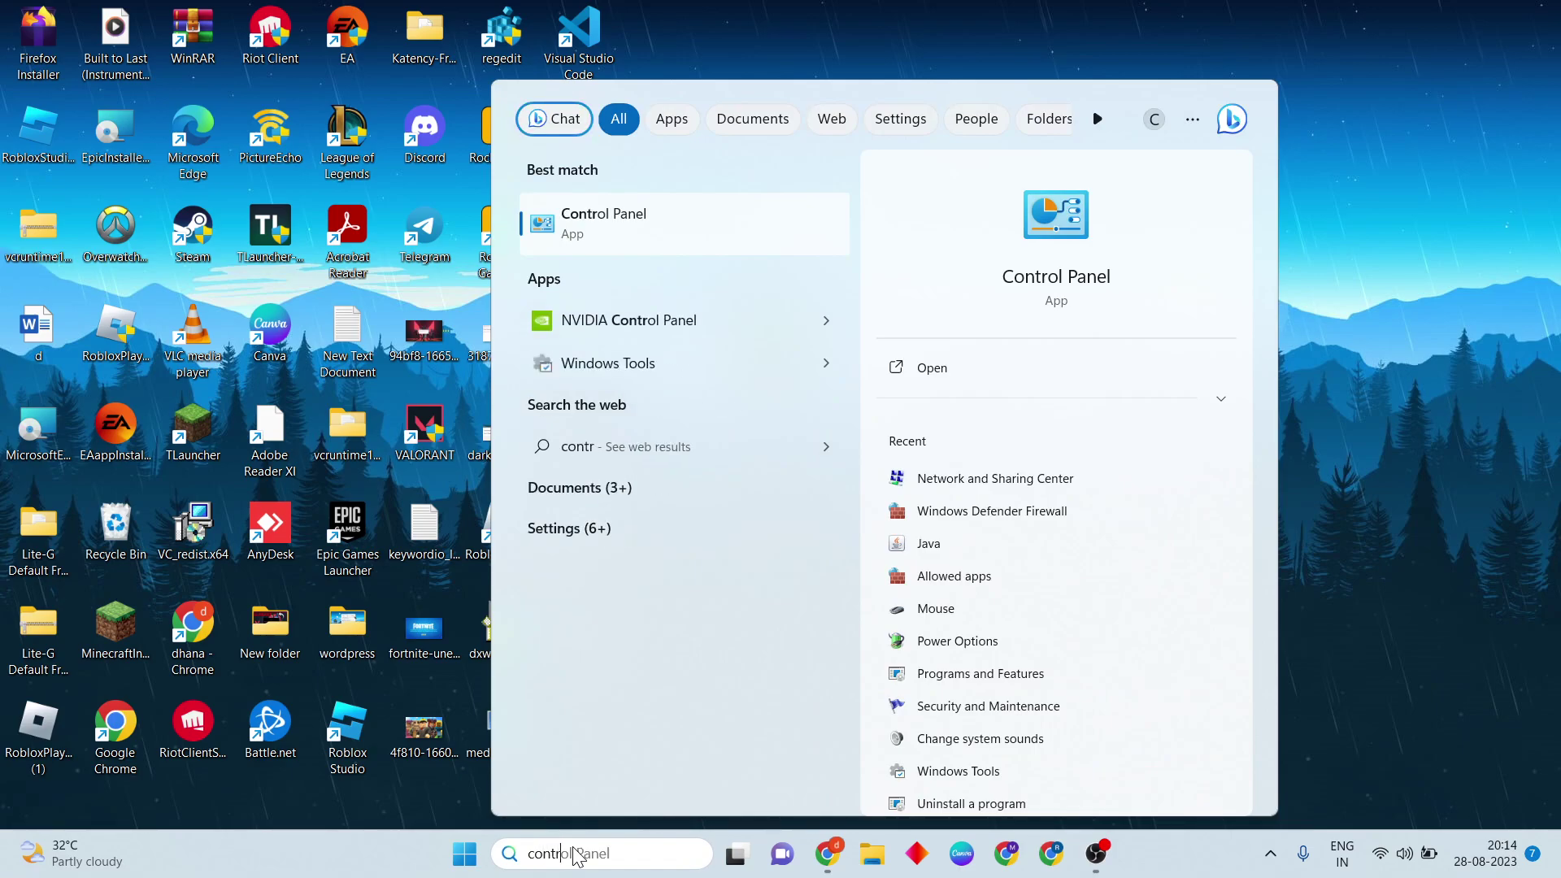
{"action": "left_click", "coordinate": [931, 368]}
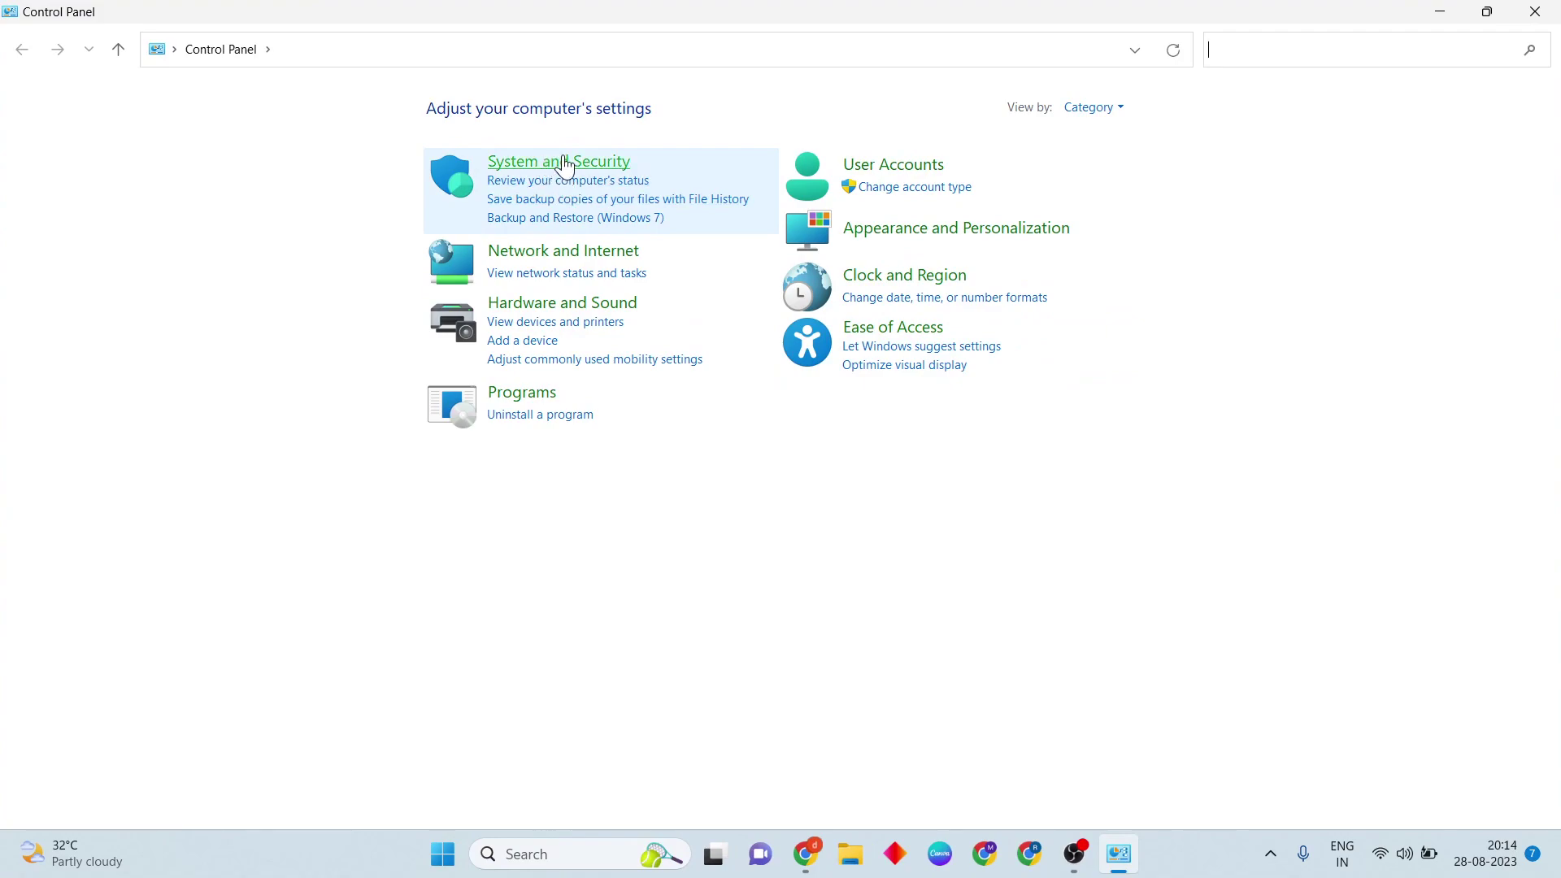
{"action": "left_click", "coordinate": [559, 161]}
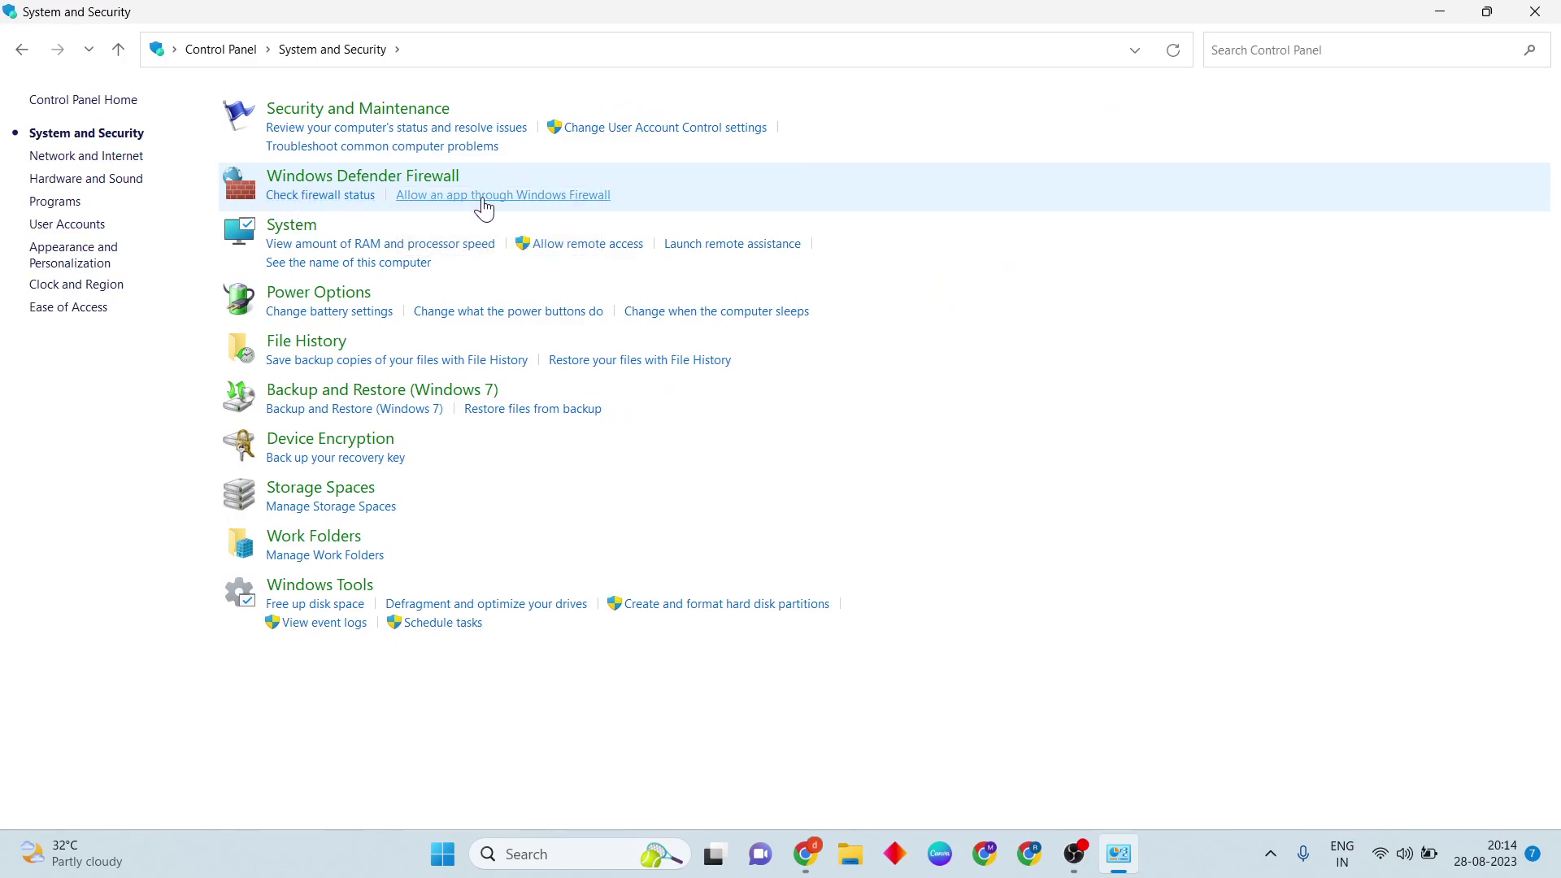
{"action": "left_click", "coordinate": [552, 199]}
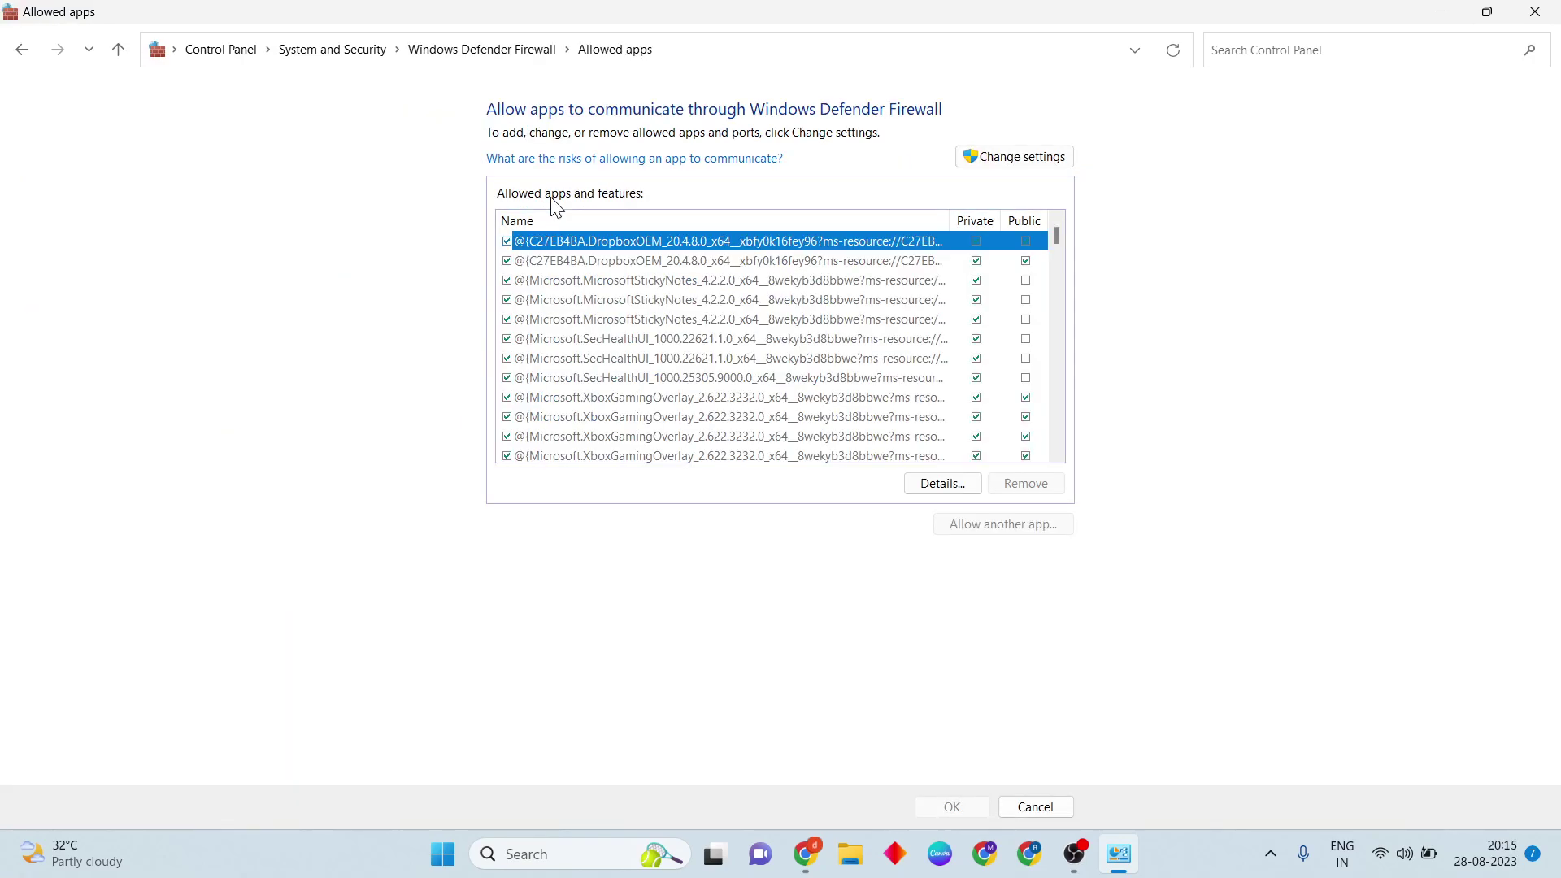
Make the firewall allowed-apps list editable with Change settings
{"action": "left_click", "coordinate": [997, 153]}
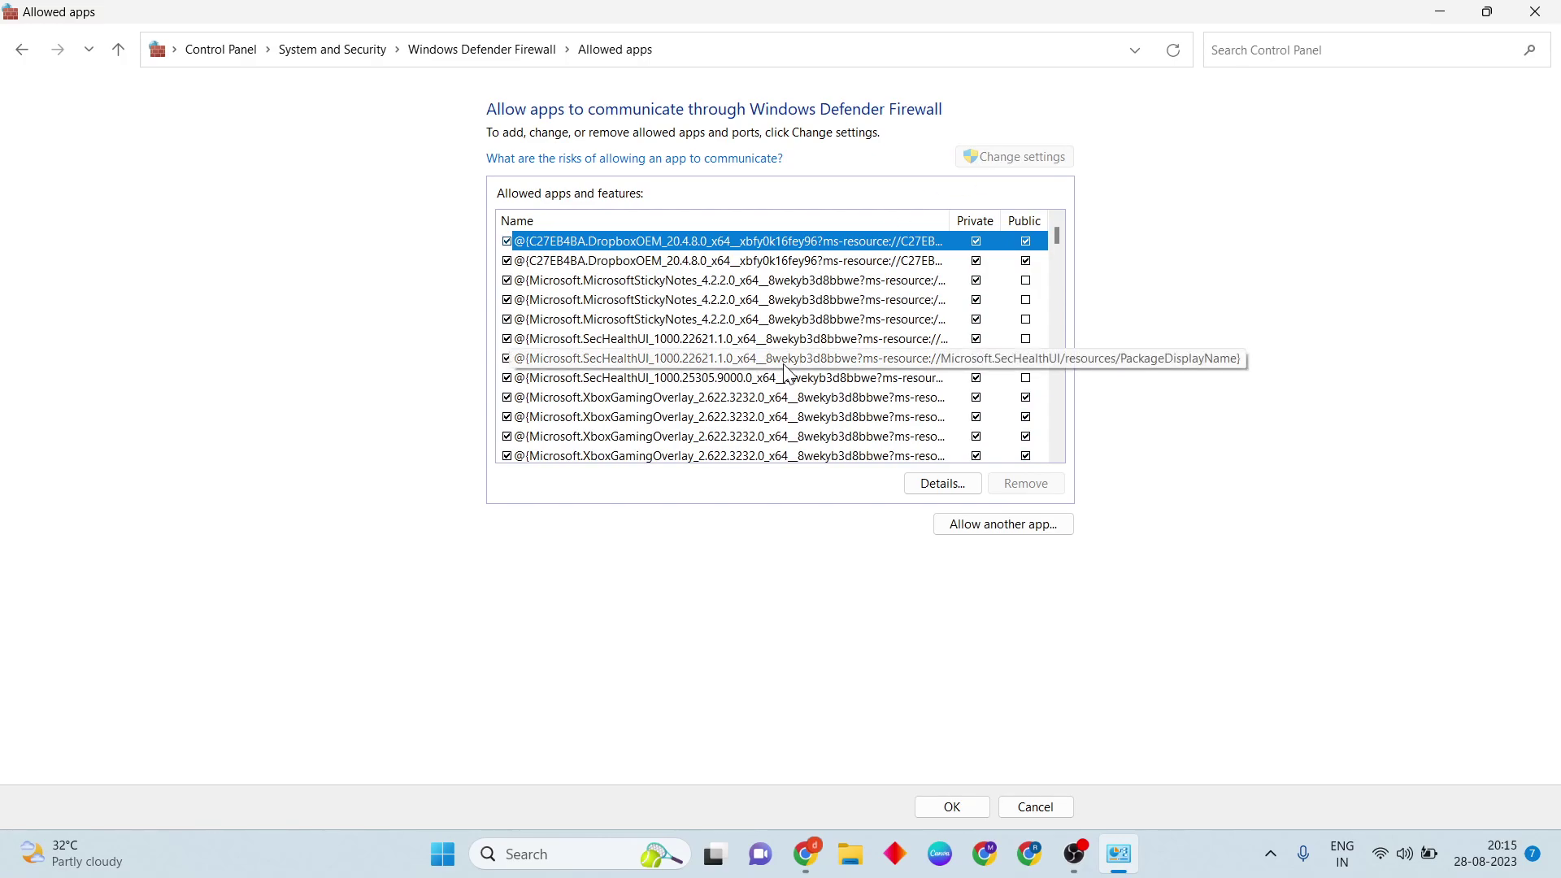
{"action": "left_click", "coordinate": [1052, 396]}
{"action": "left_click", "coordinate": [1051, 397]}
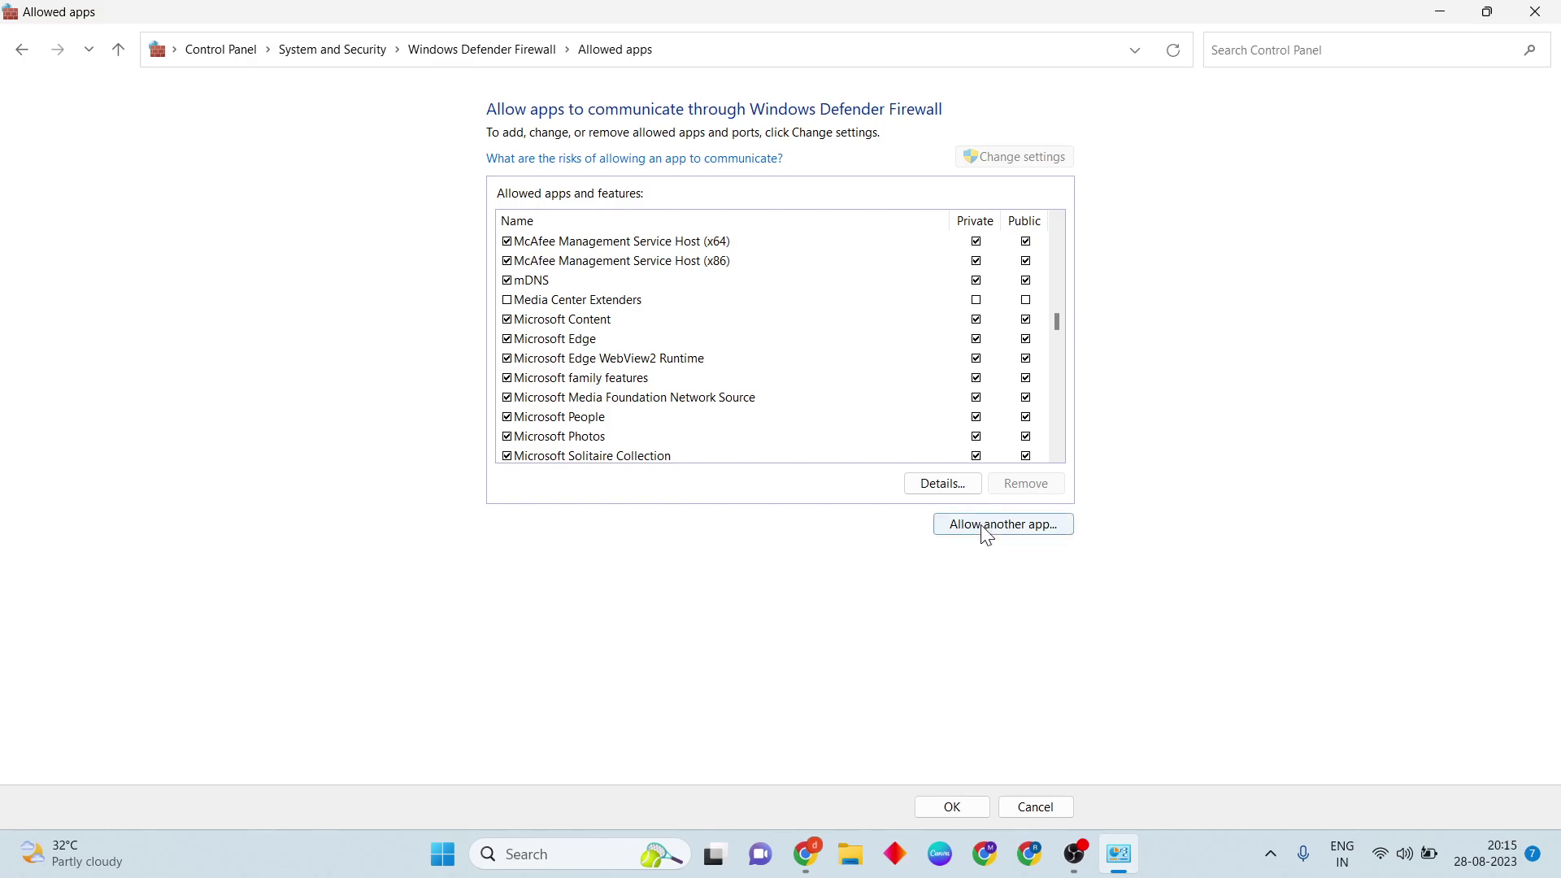
Cancel the Allow another app and Browse dialogs, select Microsoft Content, and confirm the list unchanged
{"action": "left_click", "coordinate": [1035, 534]}
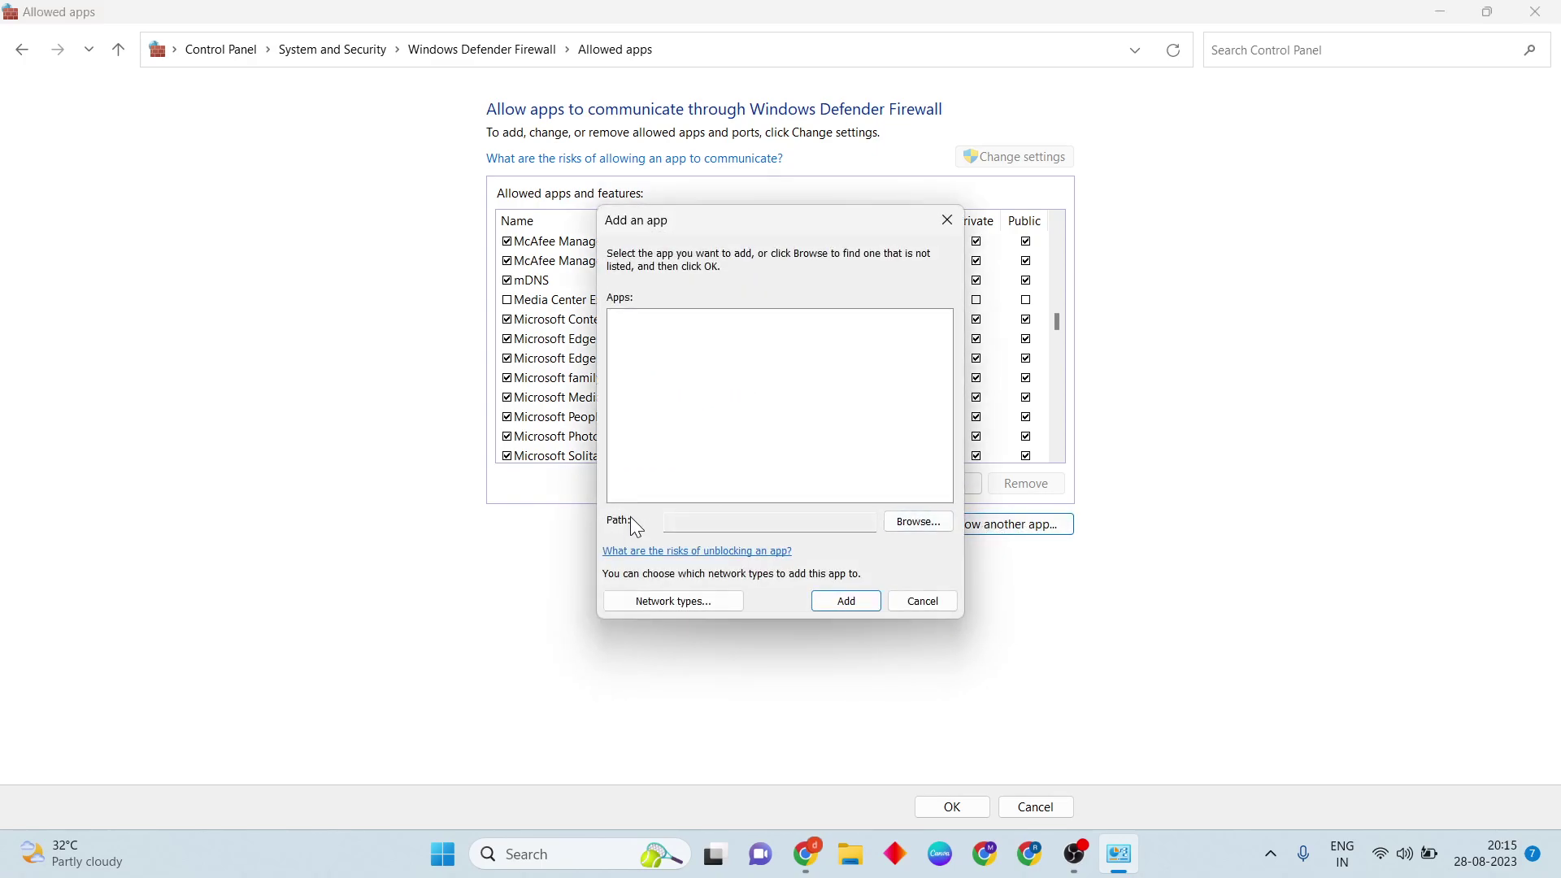
{"action": "left_click", "coordinate": [917, 522]}
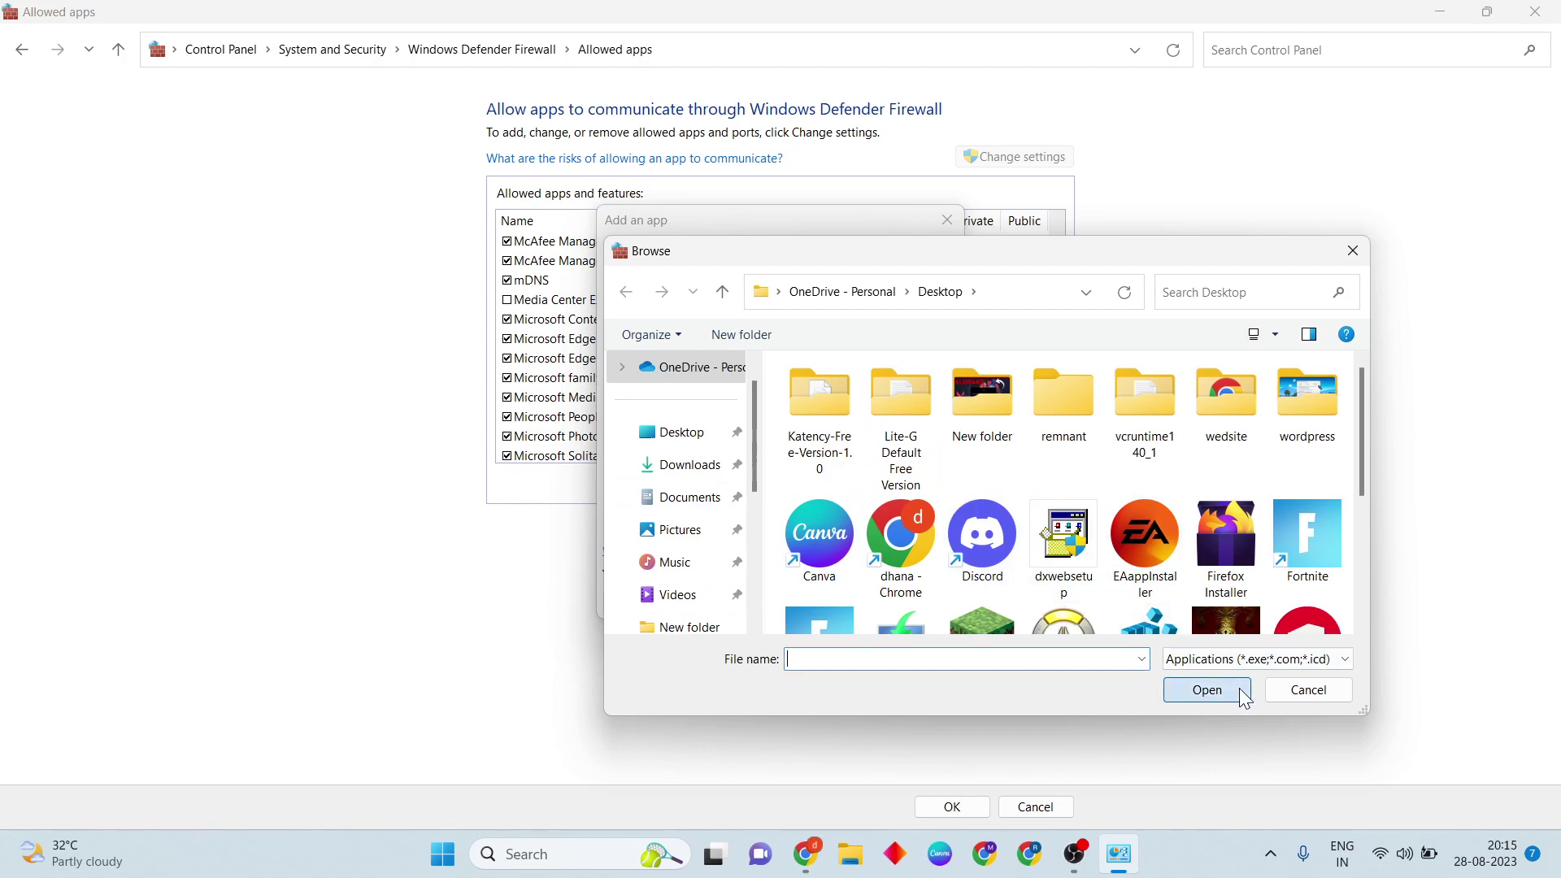
{"action": "left_click", "coordinate": [1307, 689]}
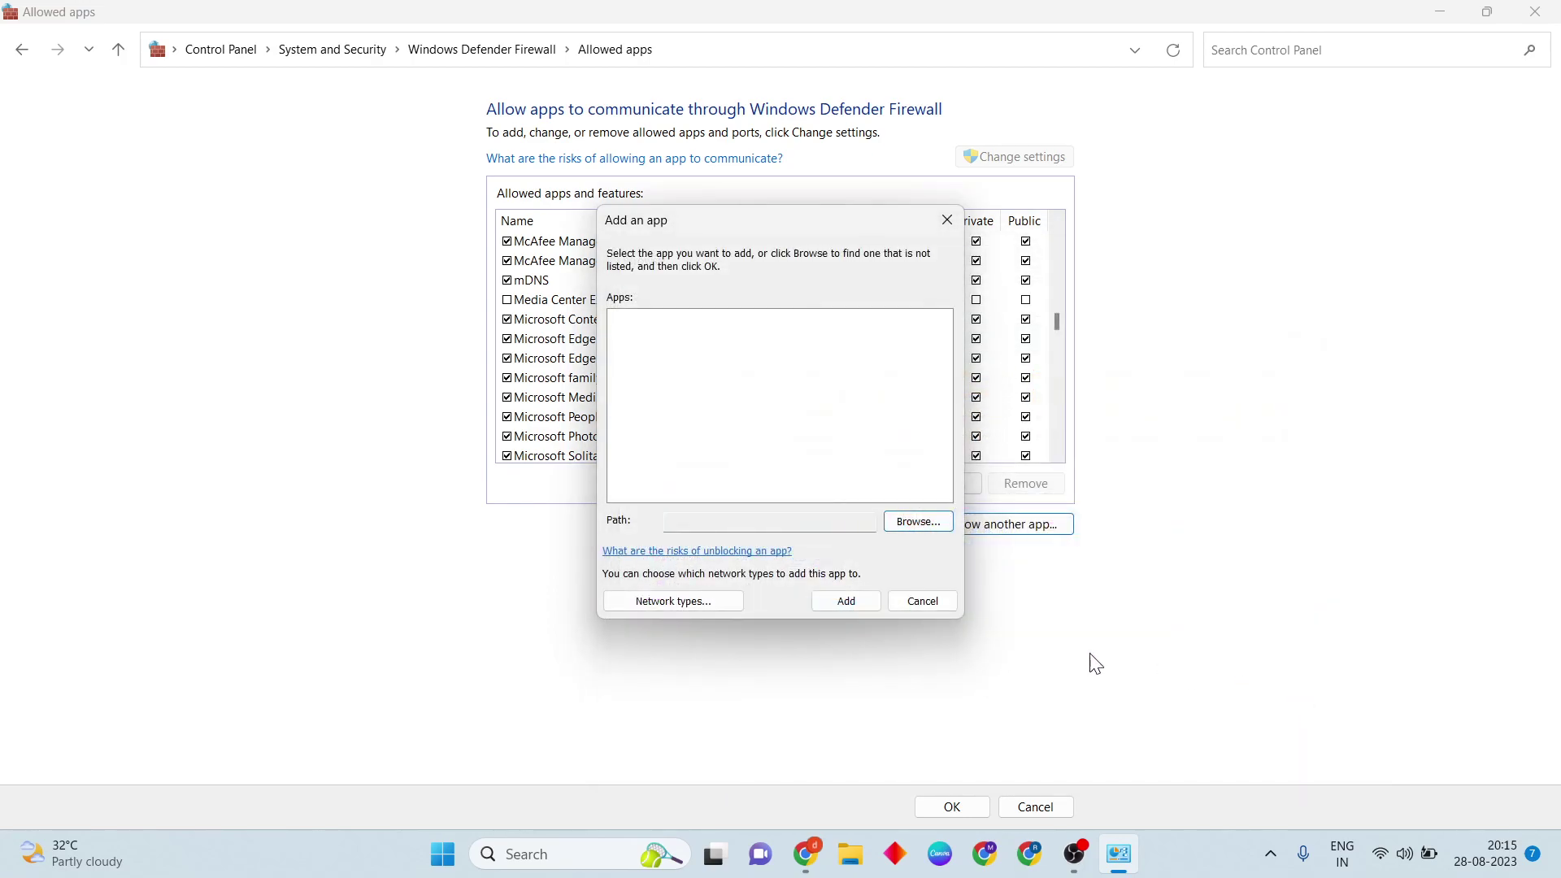
{"action": "left_click", "coordinate": [914, 599]}
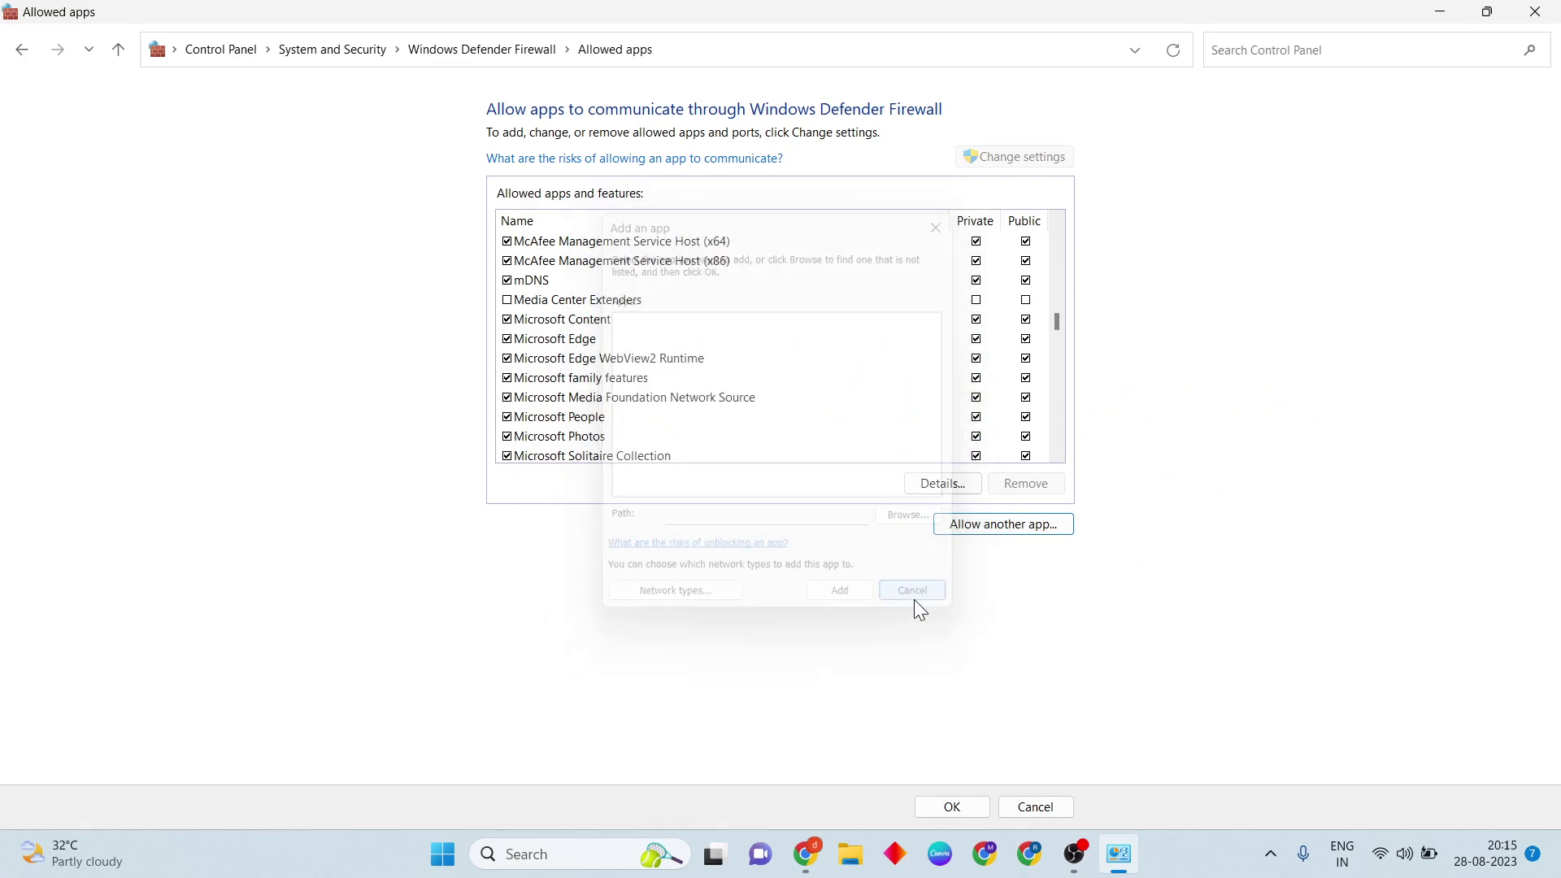
{"action": "left_click", "coordinate": [853, 319]}
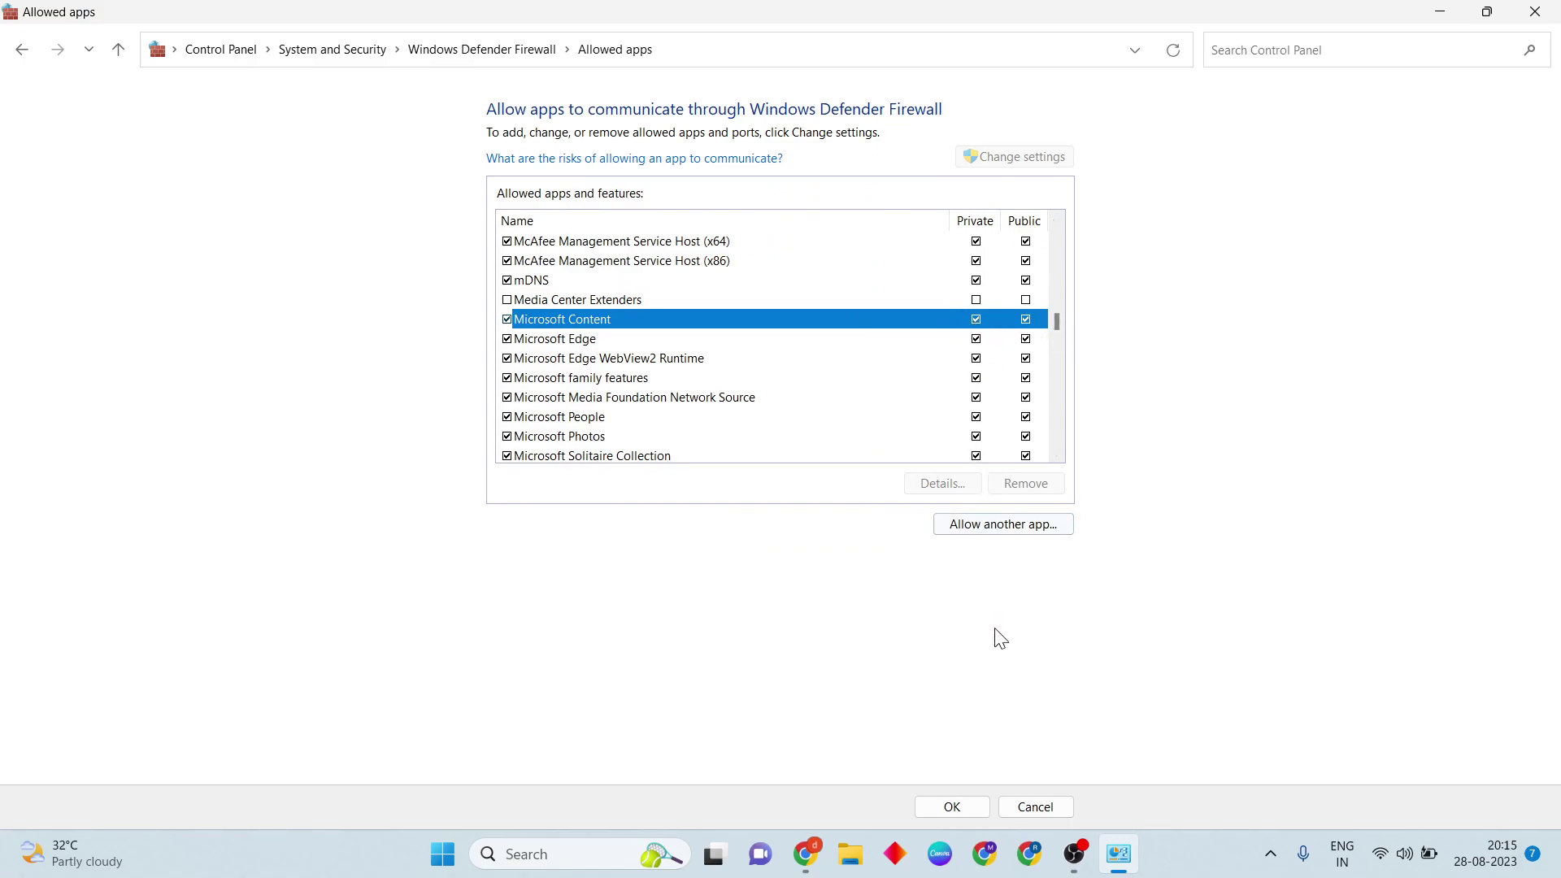
{"action": "left_click", "coordinate": [951, 806]}
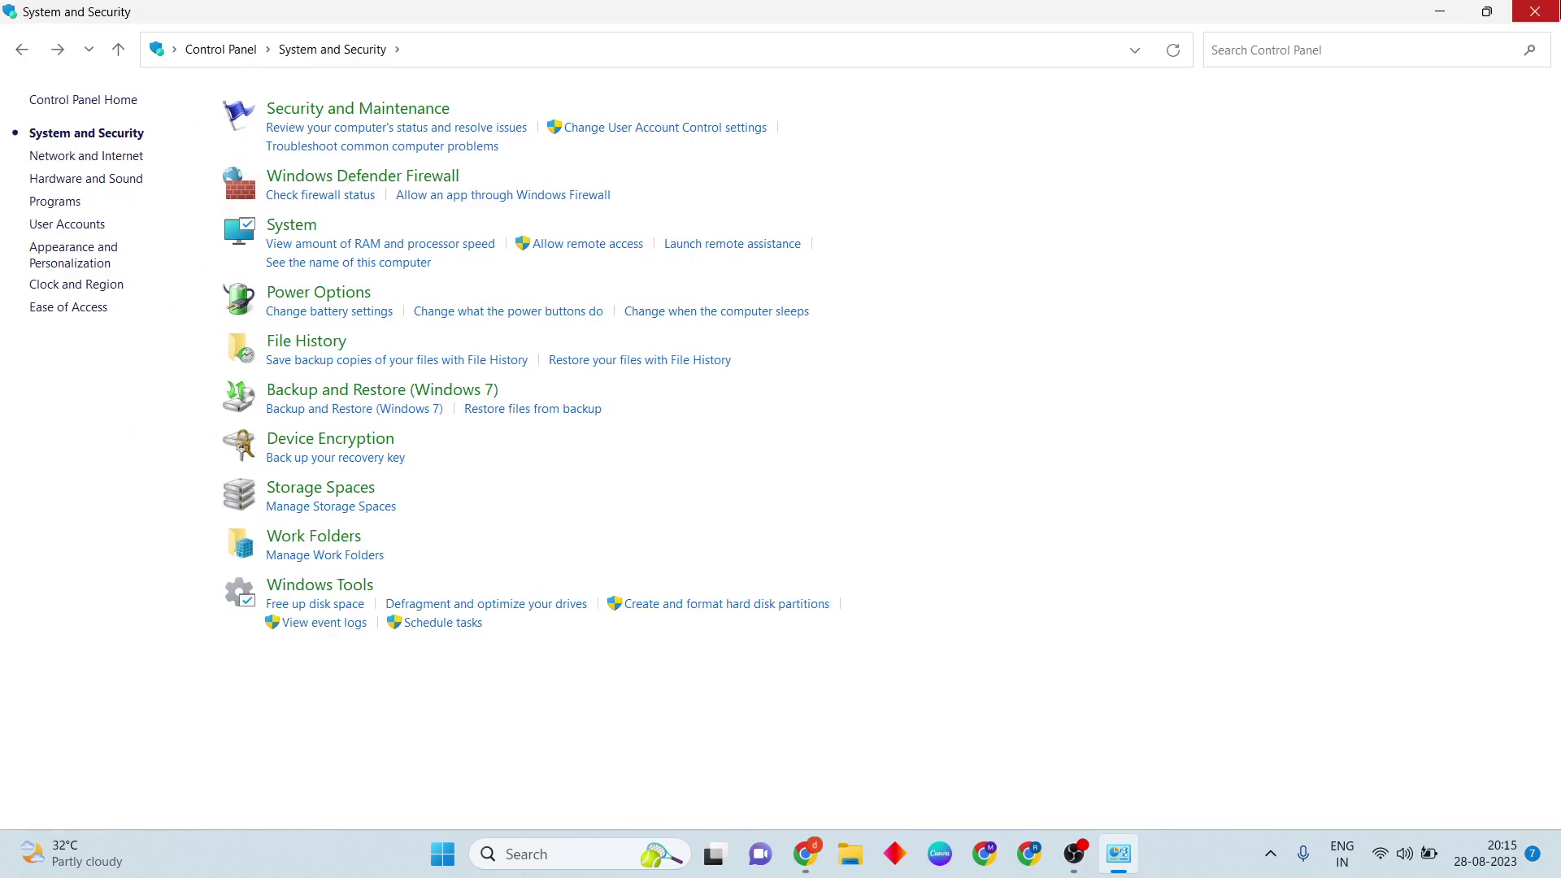
Close the Control Panel window
{"action": "left_click", "coordinate": [1534, 10]}
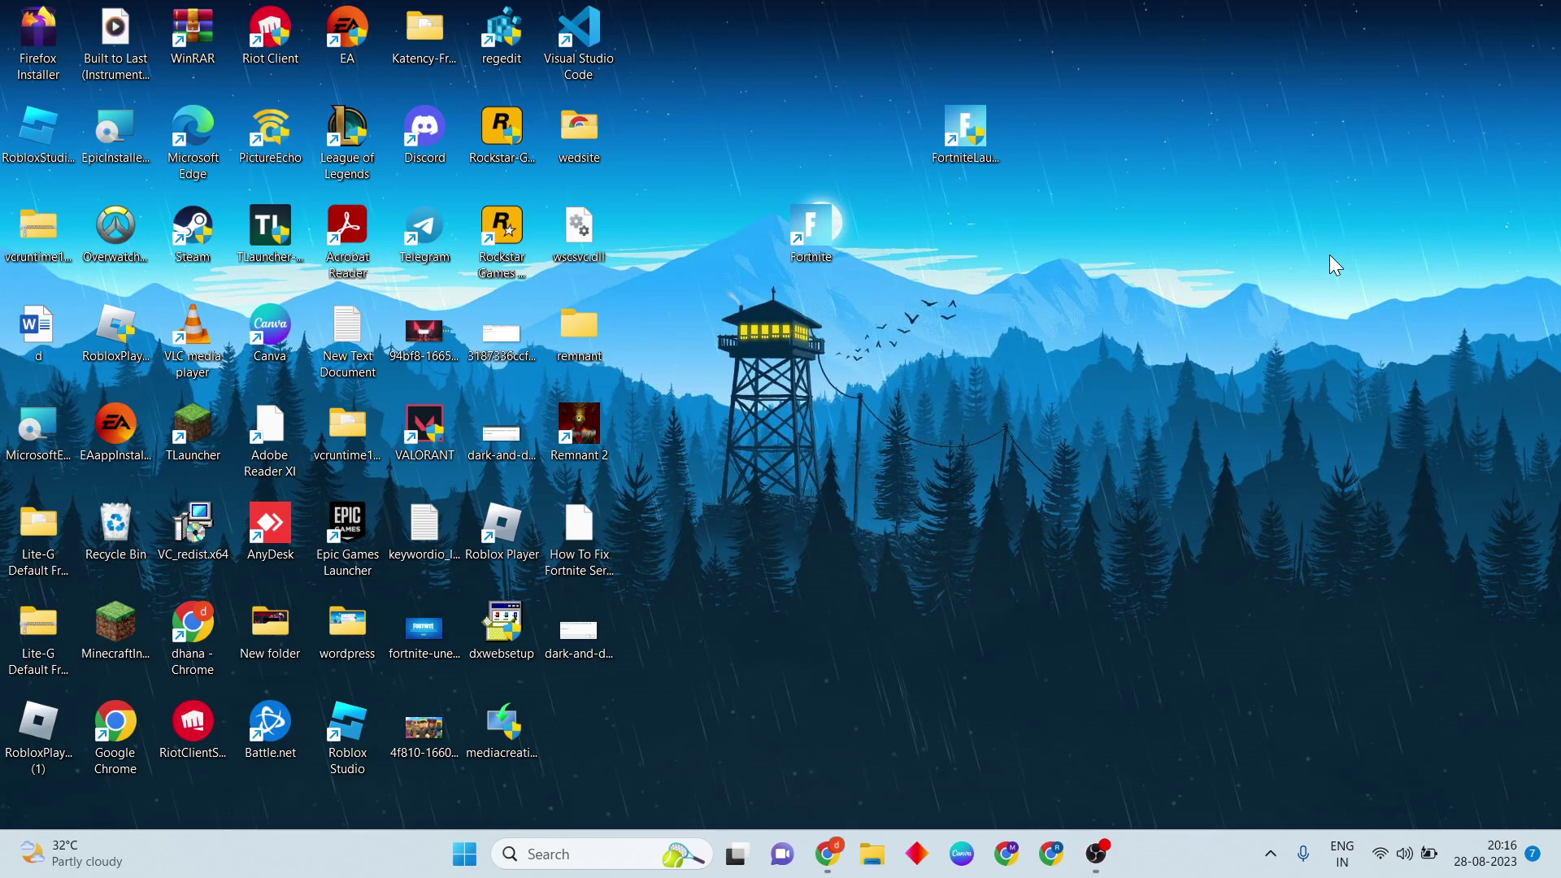
{"action": "left_click", "coordinate": [465, 854]}
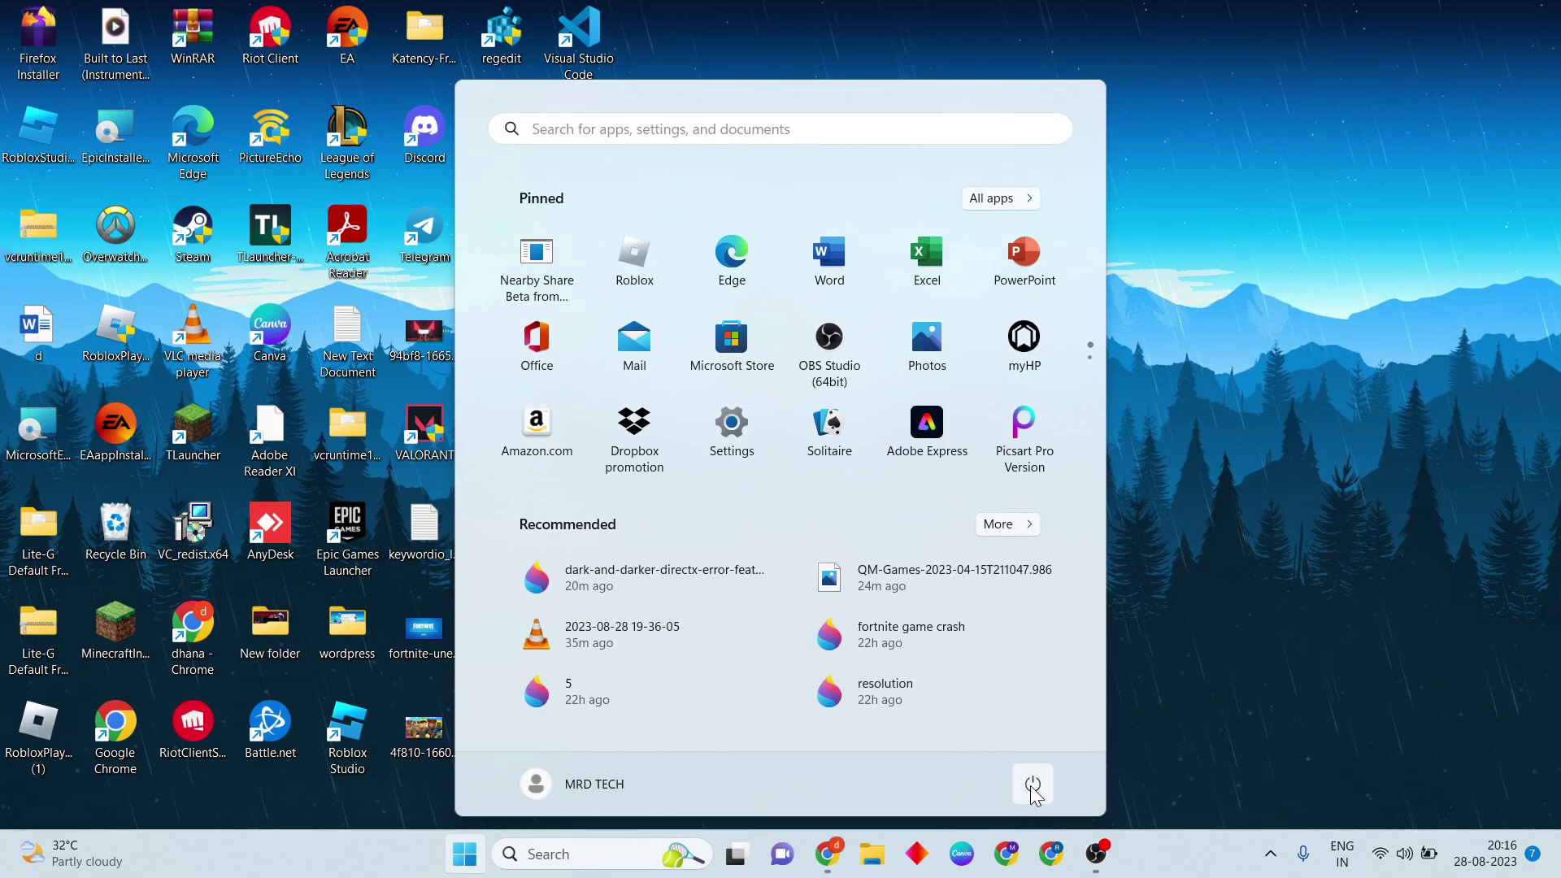
{"action": "left_click", "coordinate": [1032, 783]}
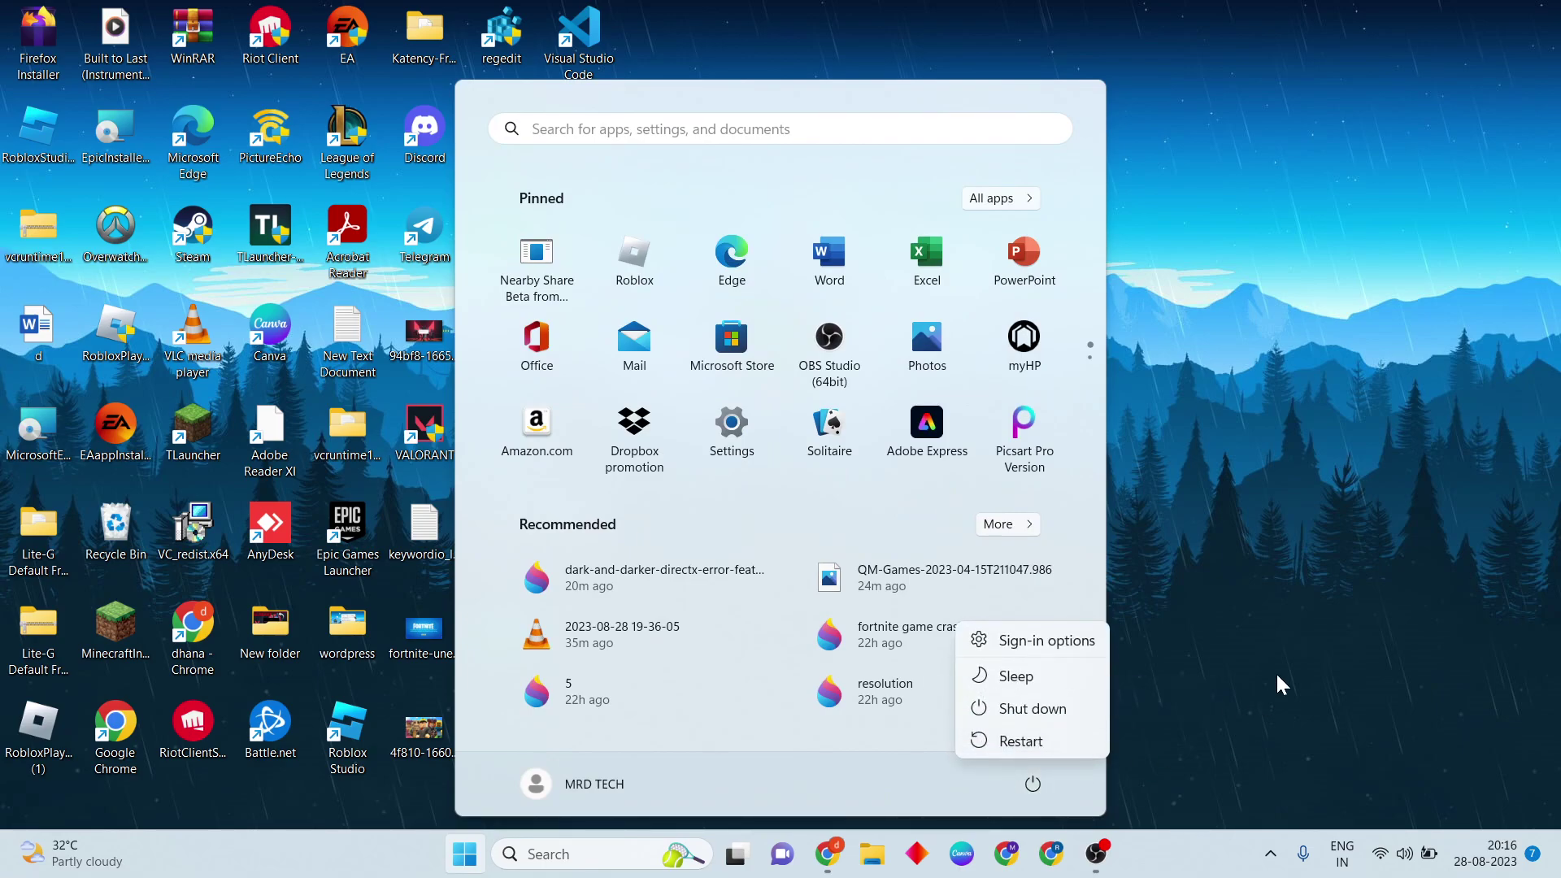